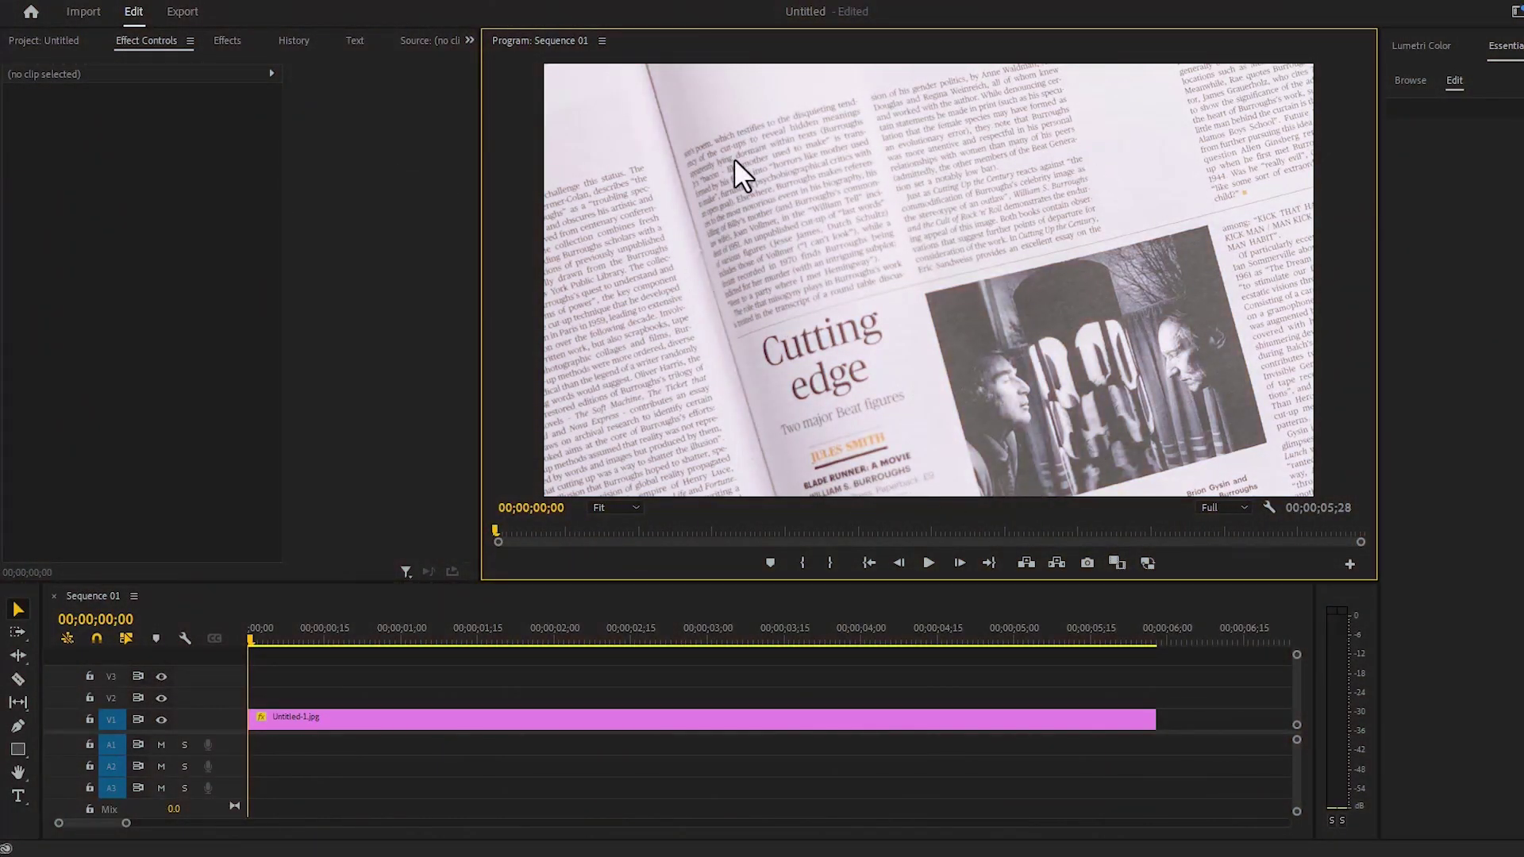
Step: Search Effects for '3d' and drag Basic 3D onto the Untitled-1.jpg clip on V1
left_click(227, 44)
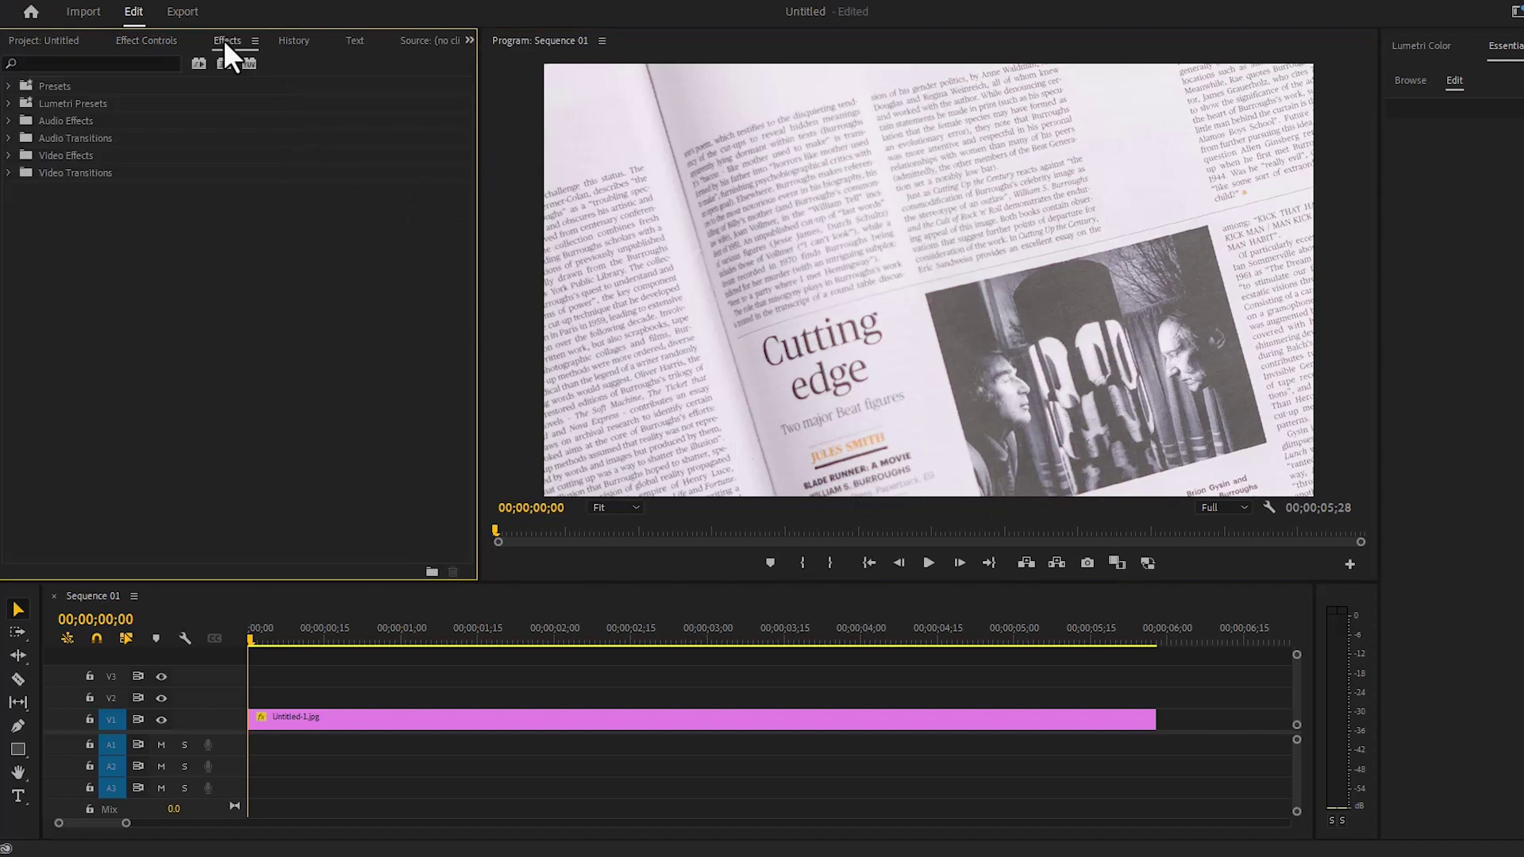
left_click(63, 62)
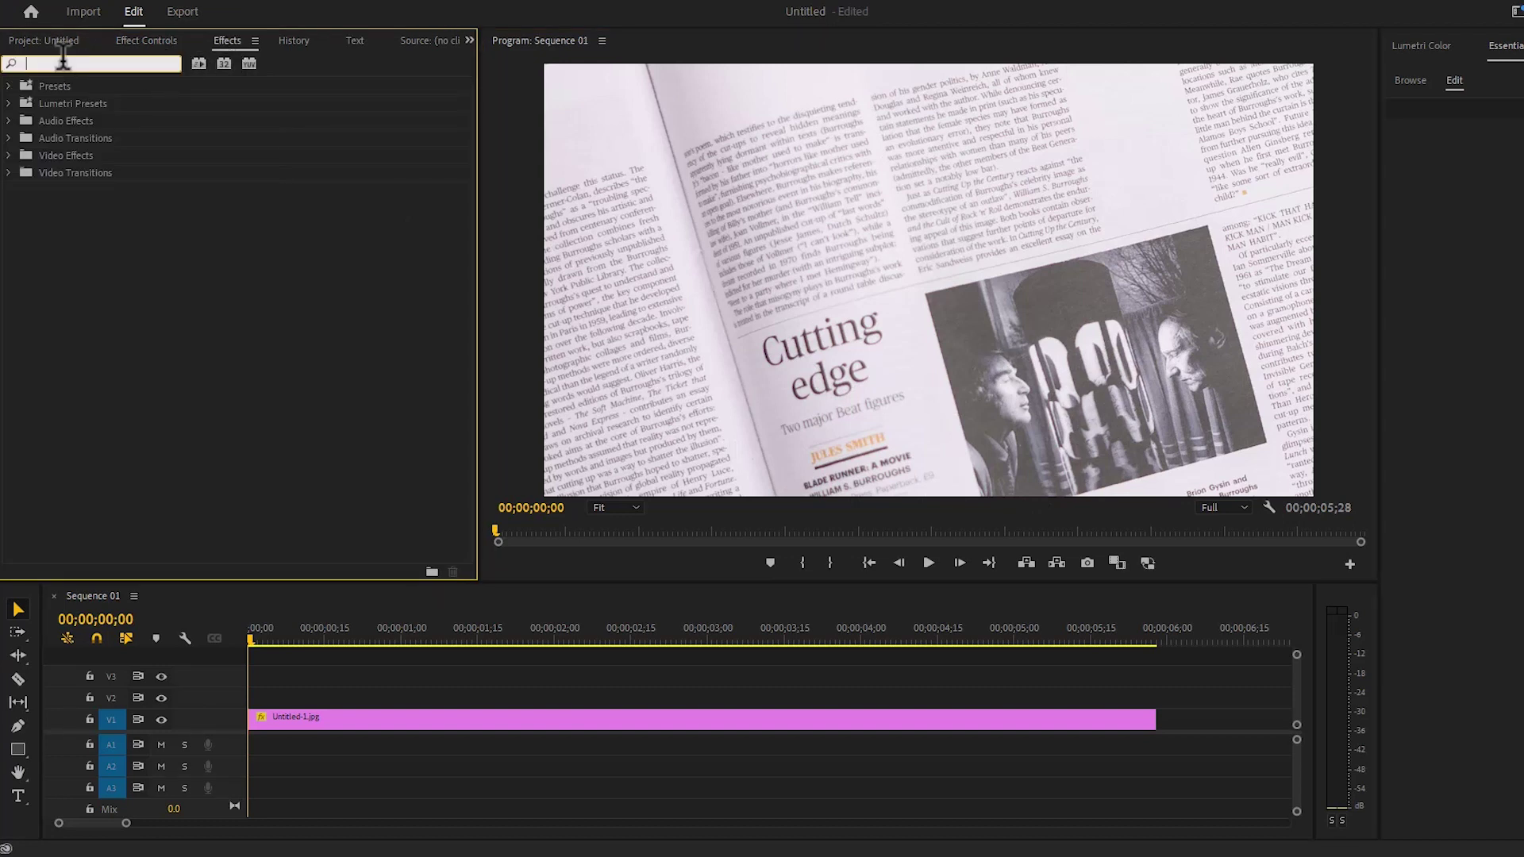
type("3d")
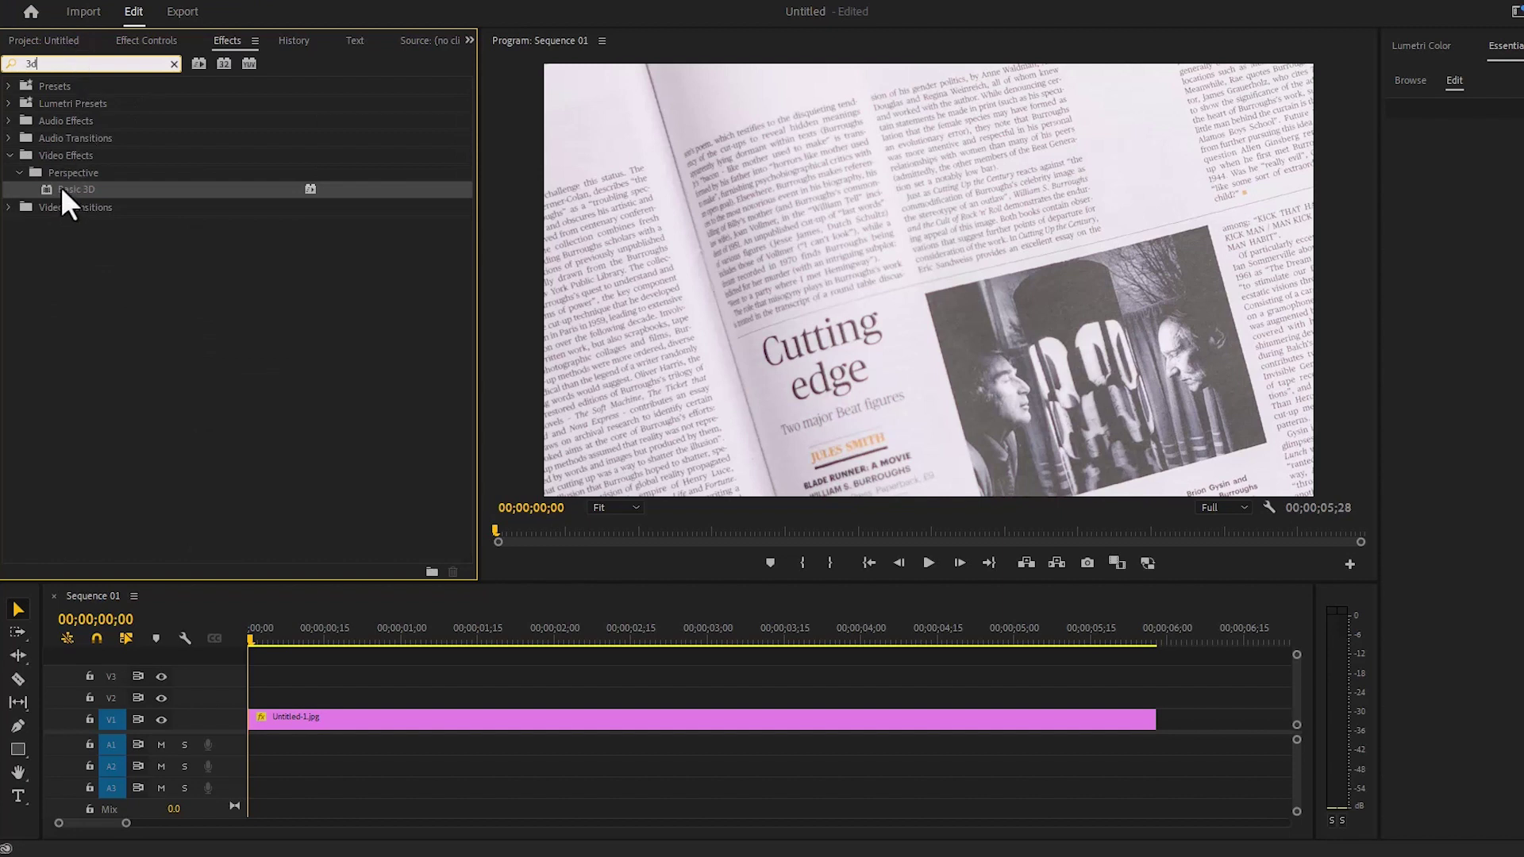
left_click_drag(60, 187, 327, 721)
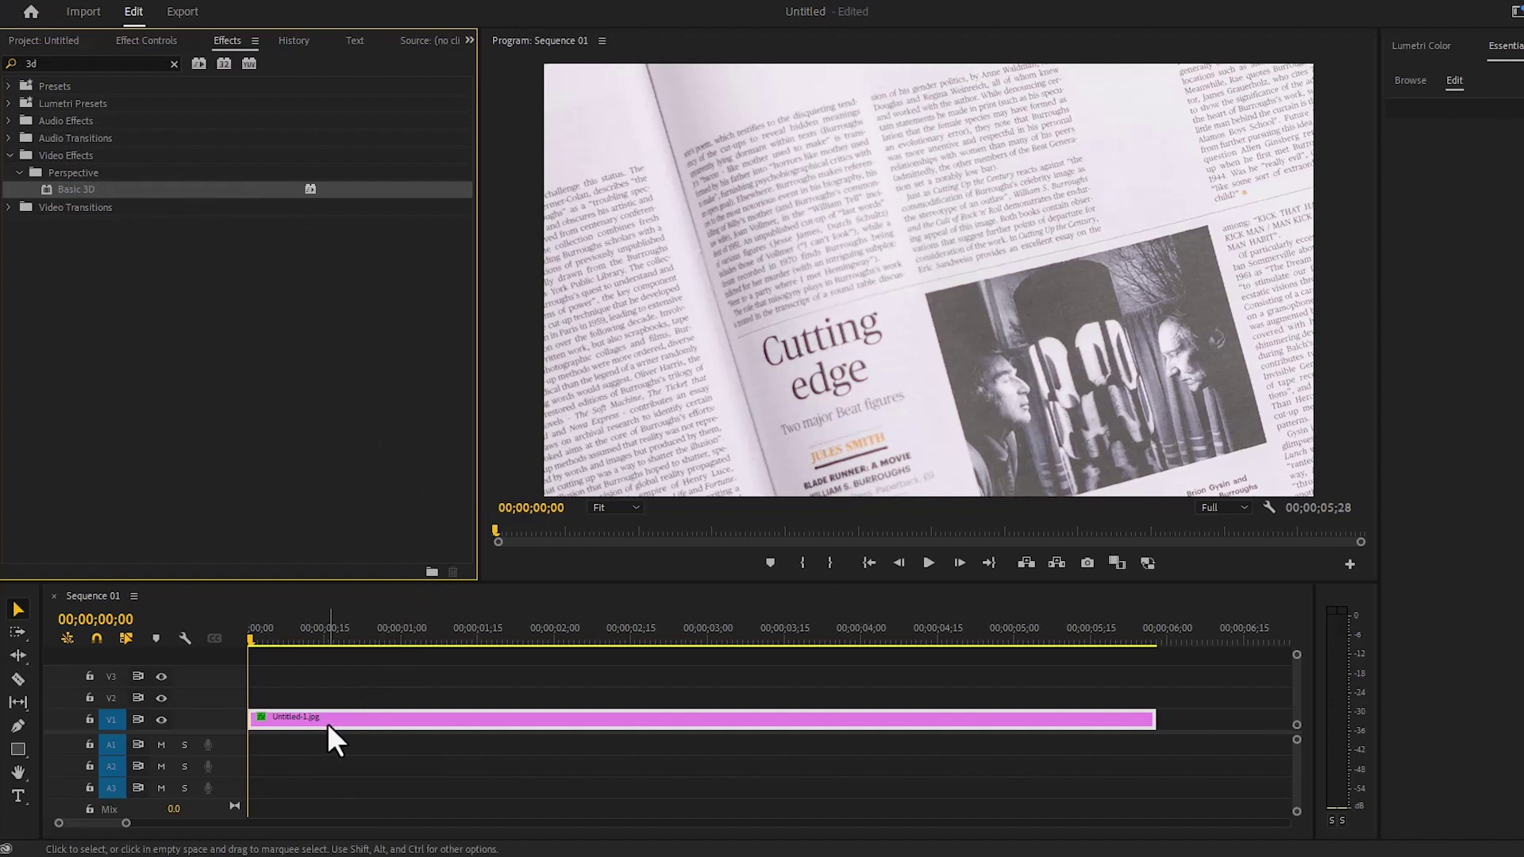
left_click(146, 42)
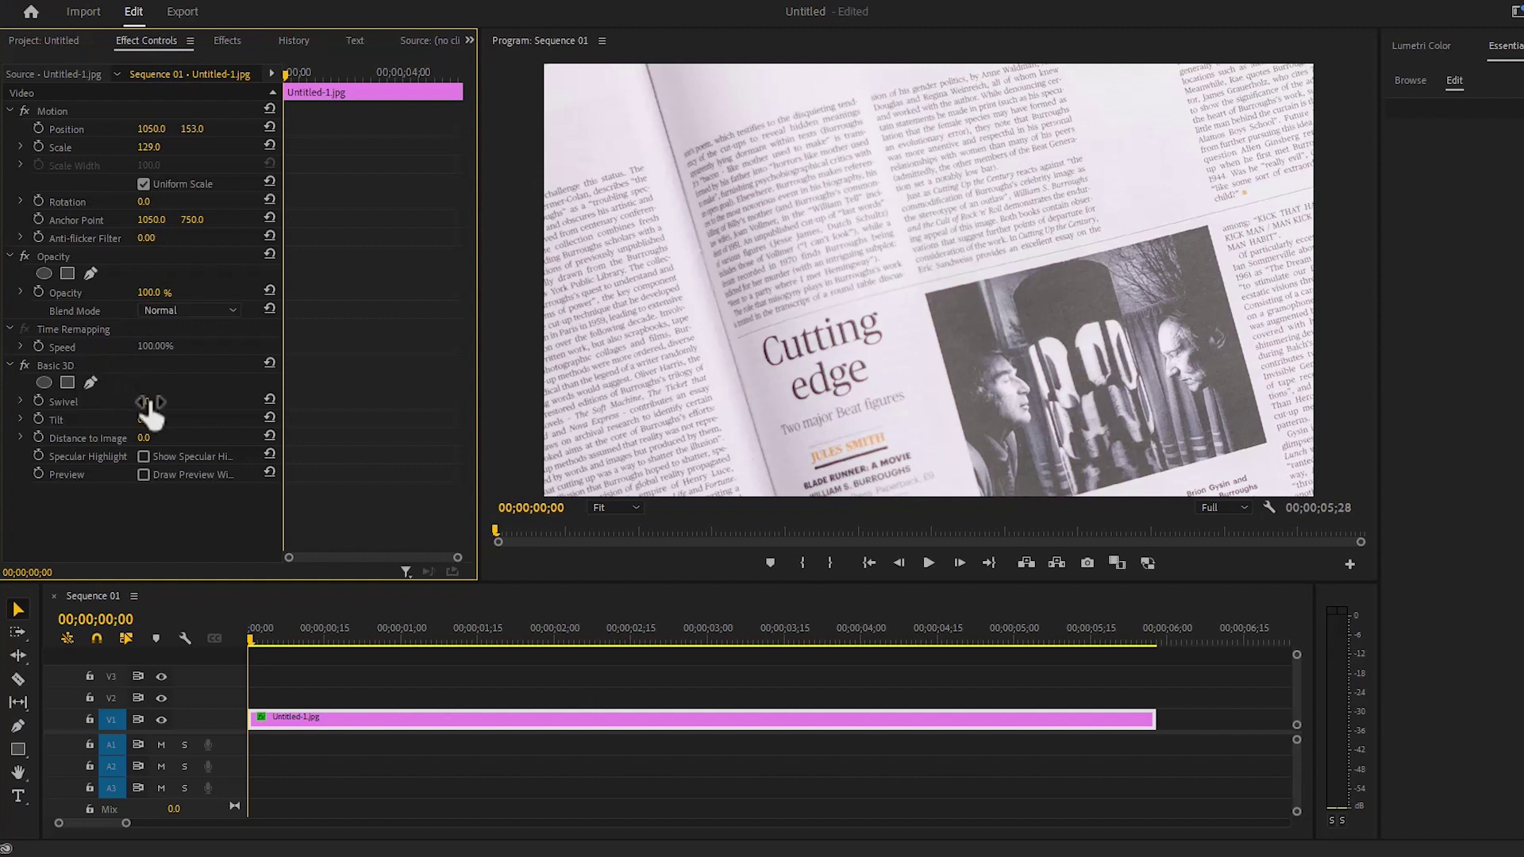
Step: Scrub Basic 3D to Swivel 26°, Tilt -26° and Distance to Image -17, keyframing Swivel
mouse_move(151, 407)
left_mouse_down()
mouse_move(131, 406)
mouse_move(182, 406)
mouse_move(124, 419)
left_mouse_up()
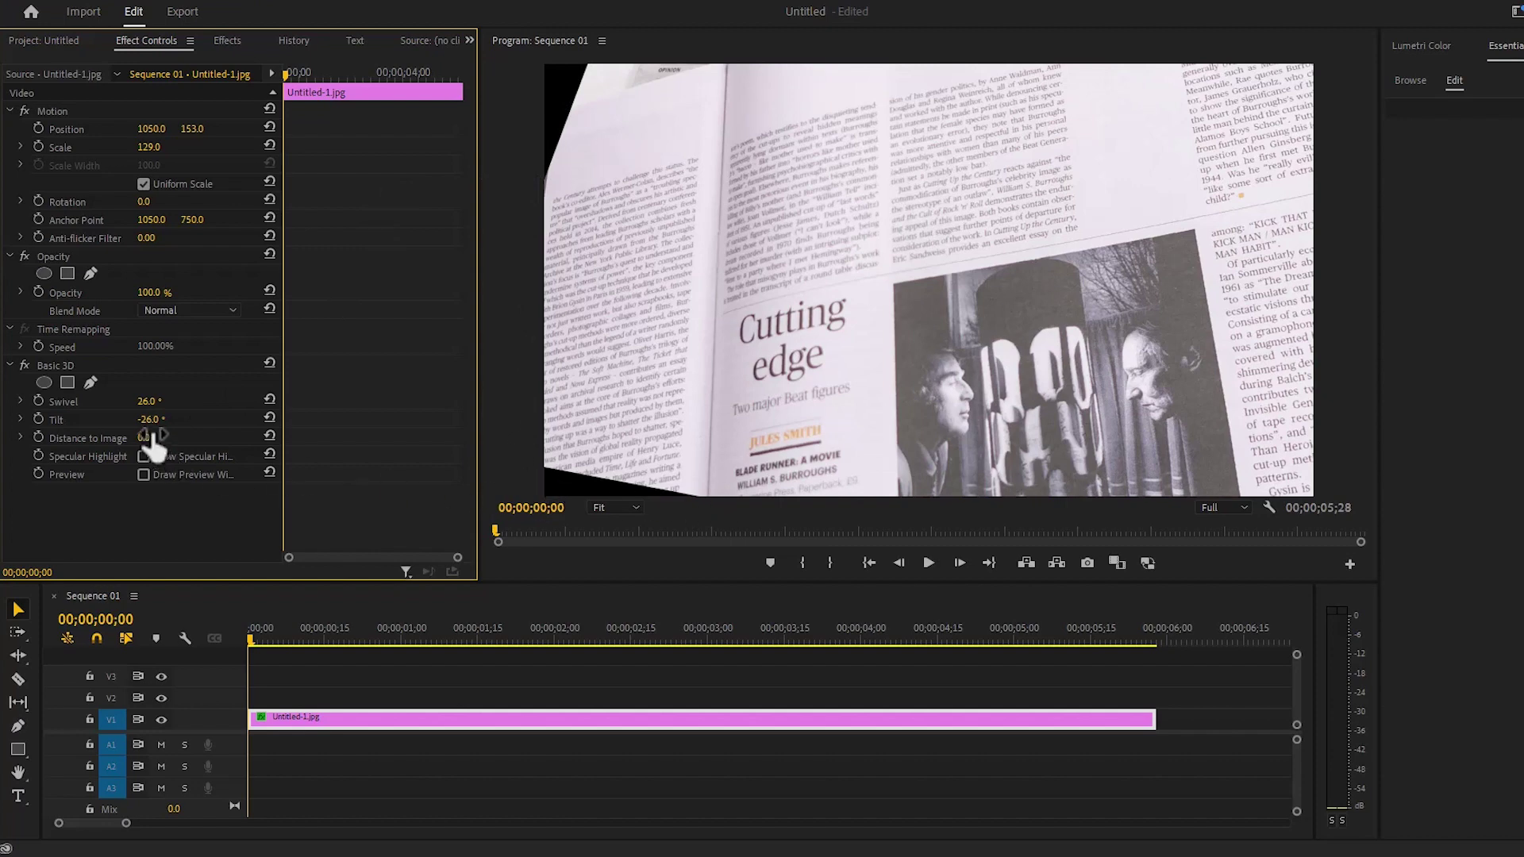
mouse_move(143, 438)
left_mouse_down()
mouse_move(156, 438)
mouse_move(130, 437)
left_mouse_up()
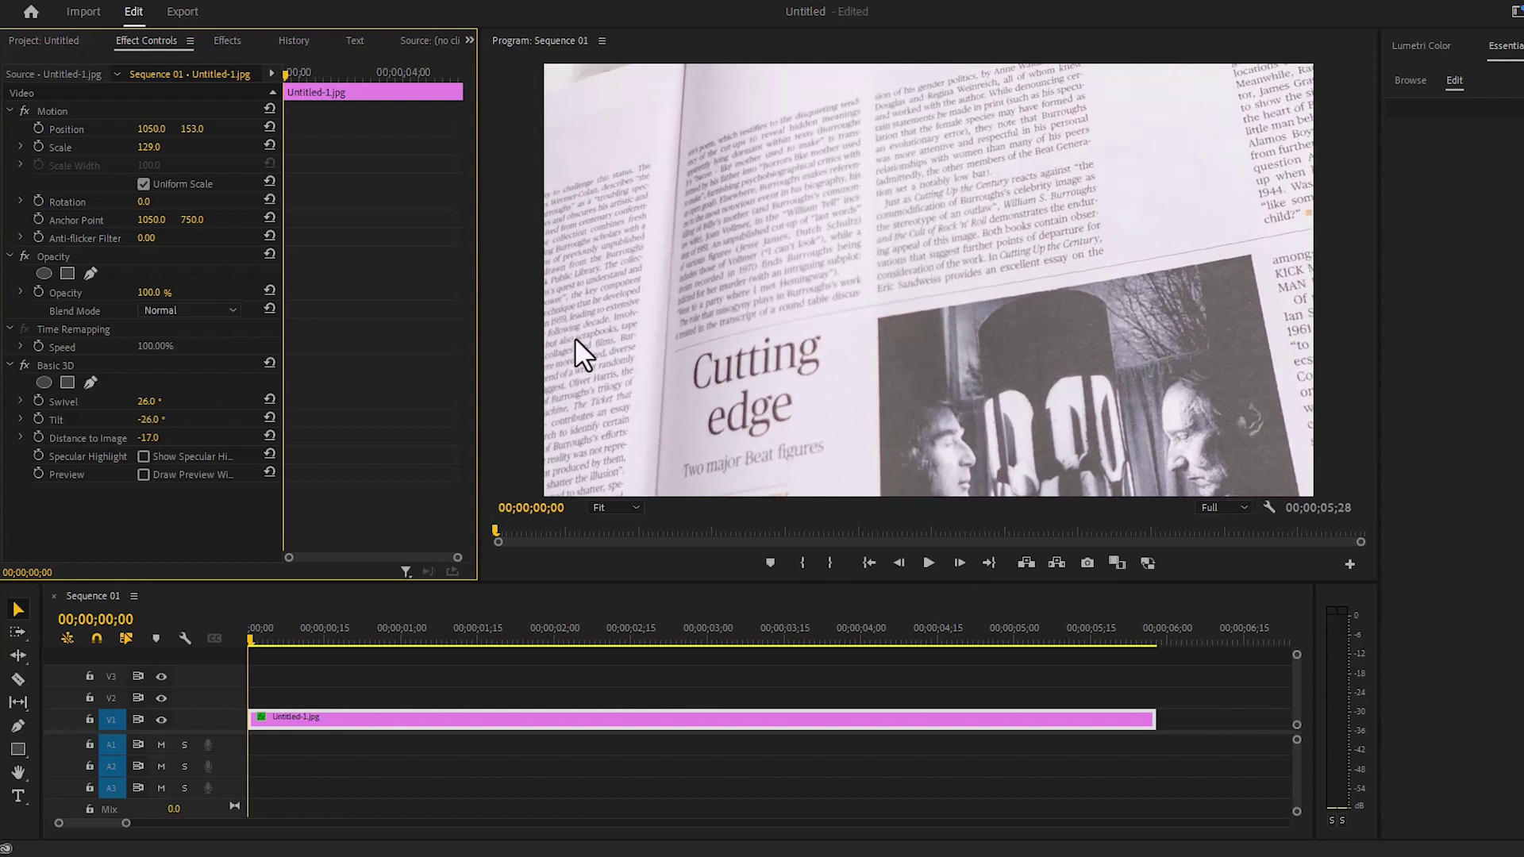
left_click(38, 401)
Step: Keyframe Tilt and Distance to Image, then set Swivel to -36° at the clip's end
left_click(38, 418)
left_click(37, 438)
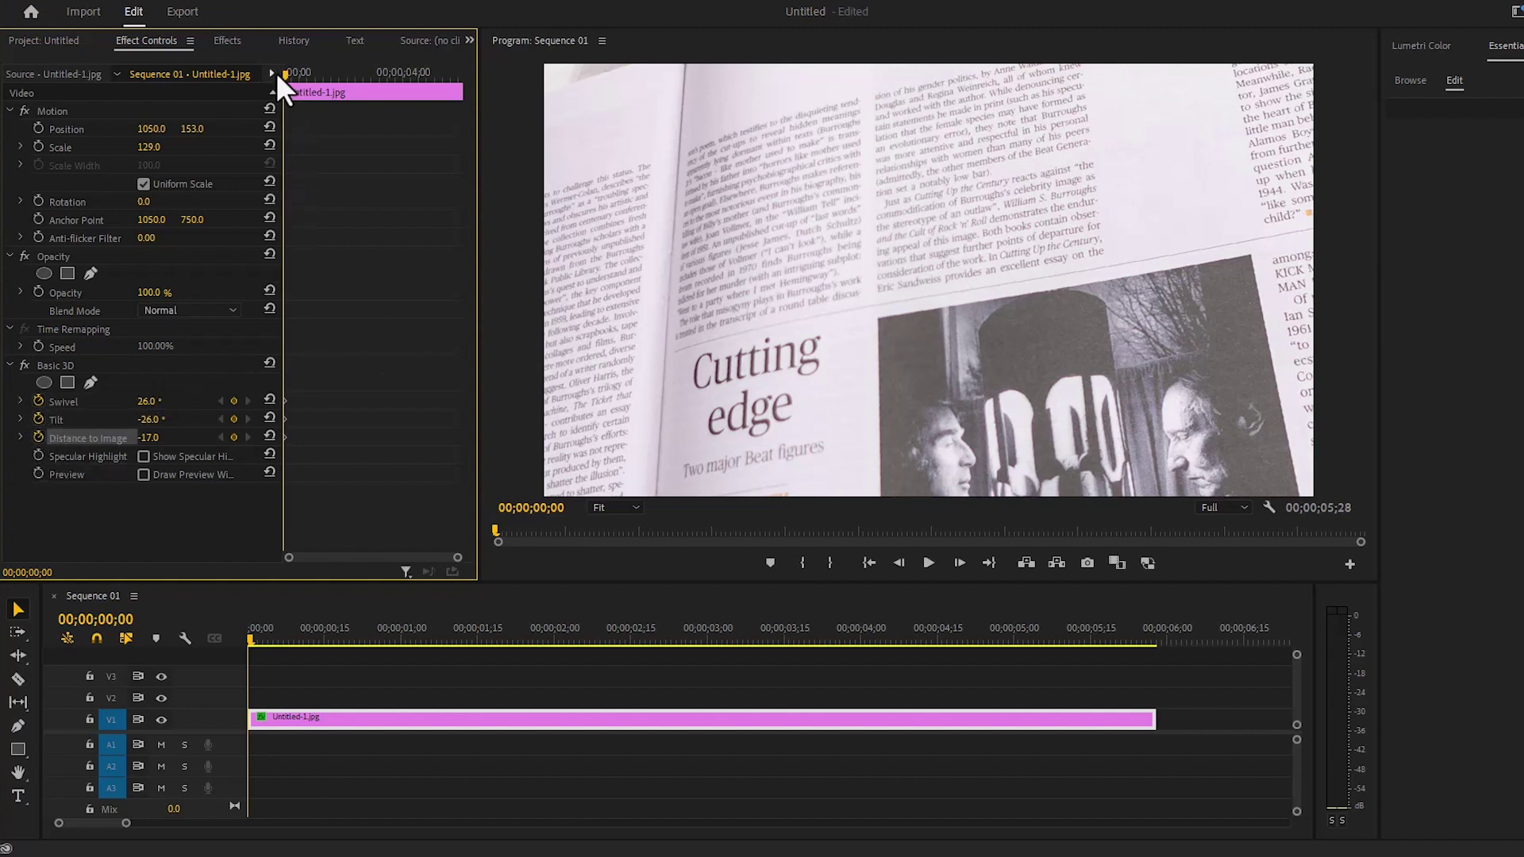
left_click_drag(284, 68, 457, 77)
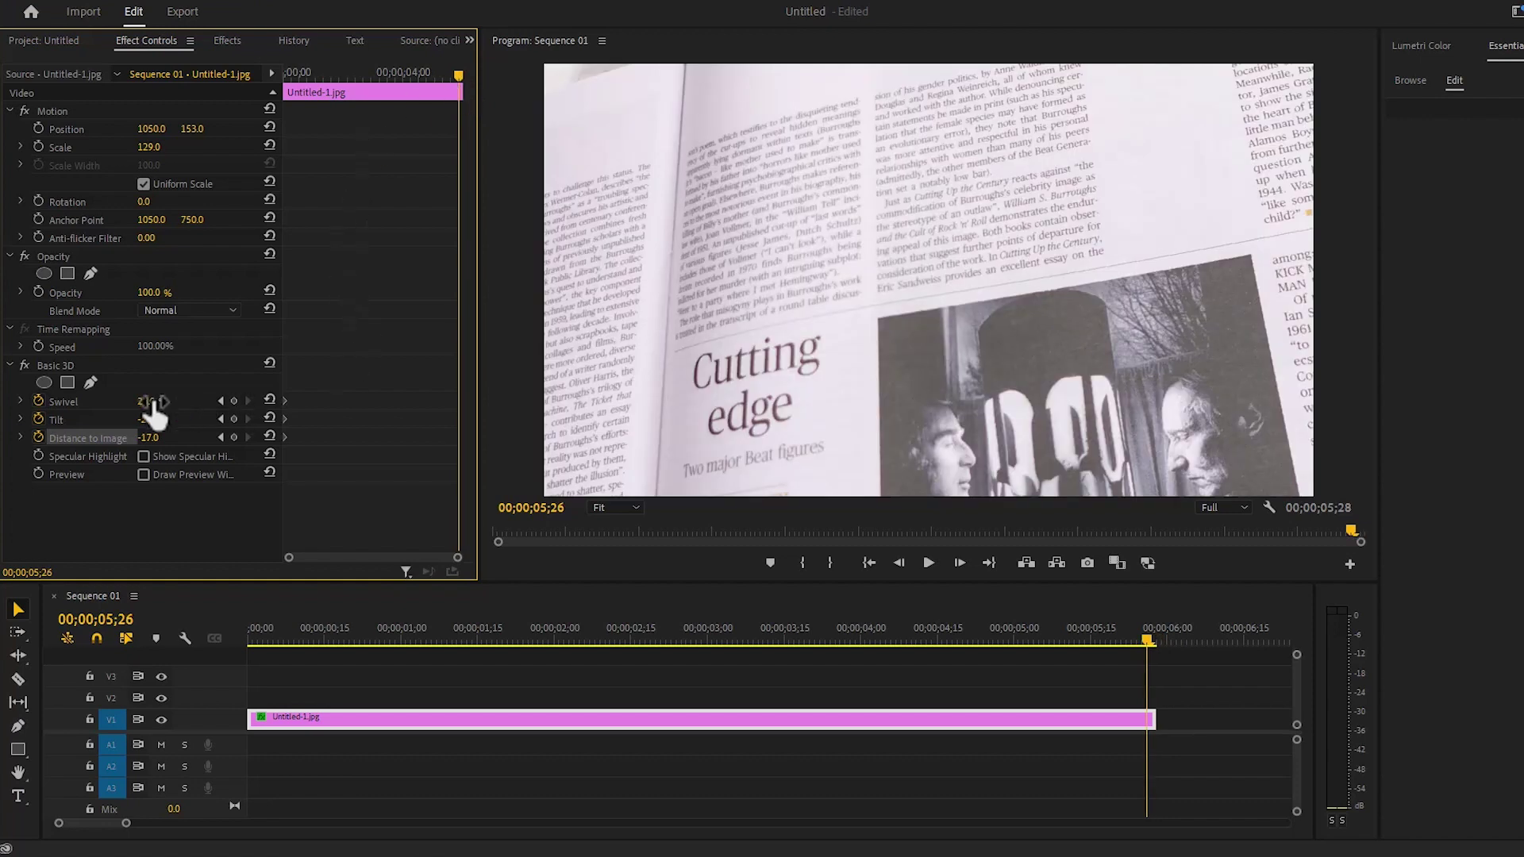
mouse_move(151, 401)
left_mouse_down()
mouse_move(98, 401)
mouse_move(159, 402)
mouse_move(149, 419)
left_mouse_up()
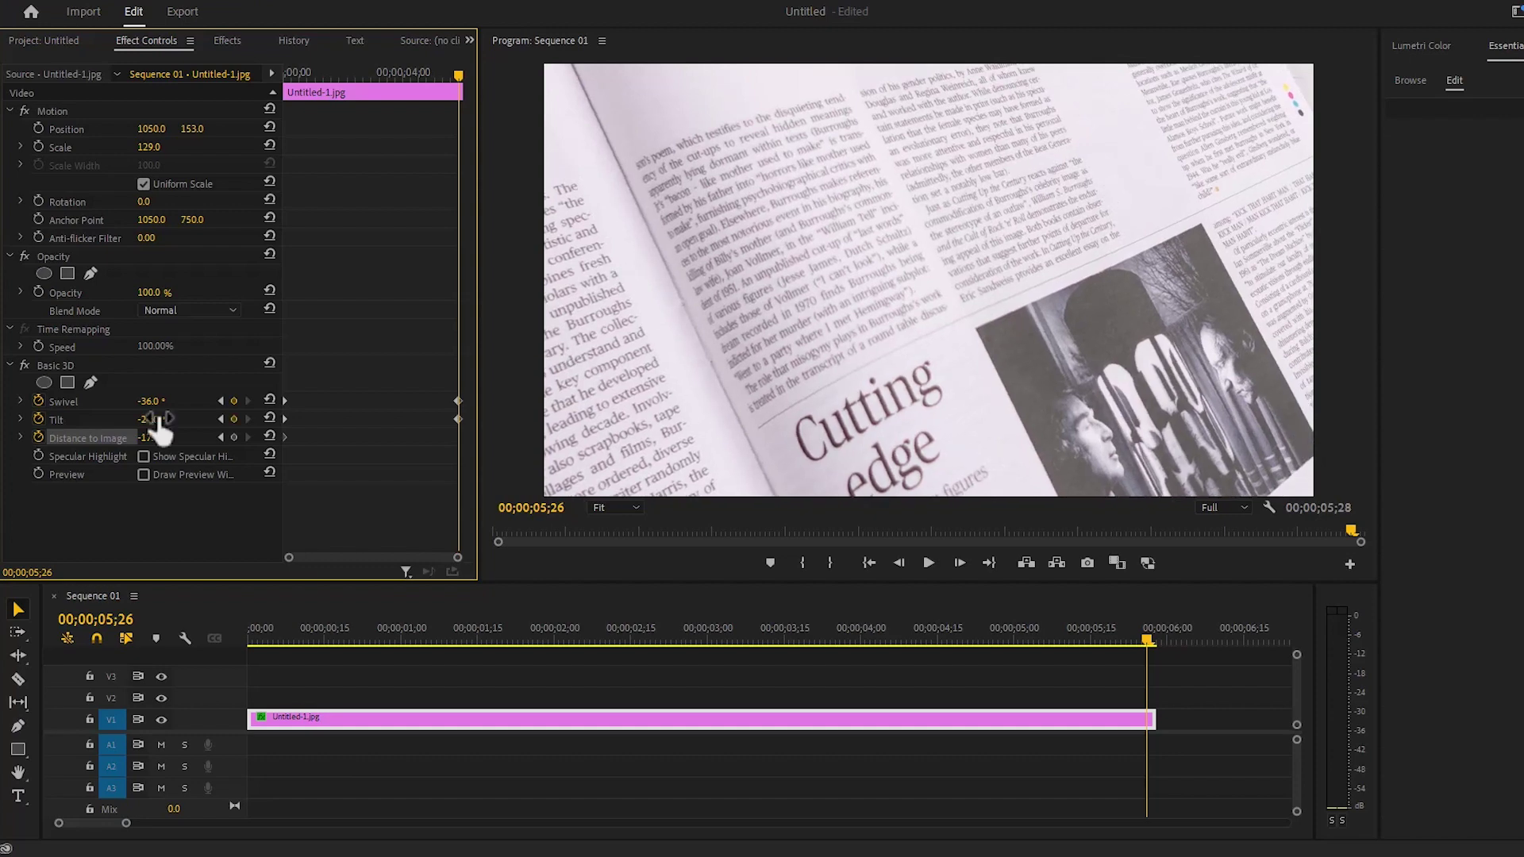
Step: Add a Position keyframe at the clip's start
left_click_drag(453, 85, 175, 119)
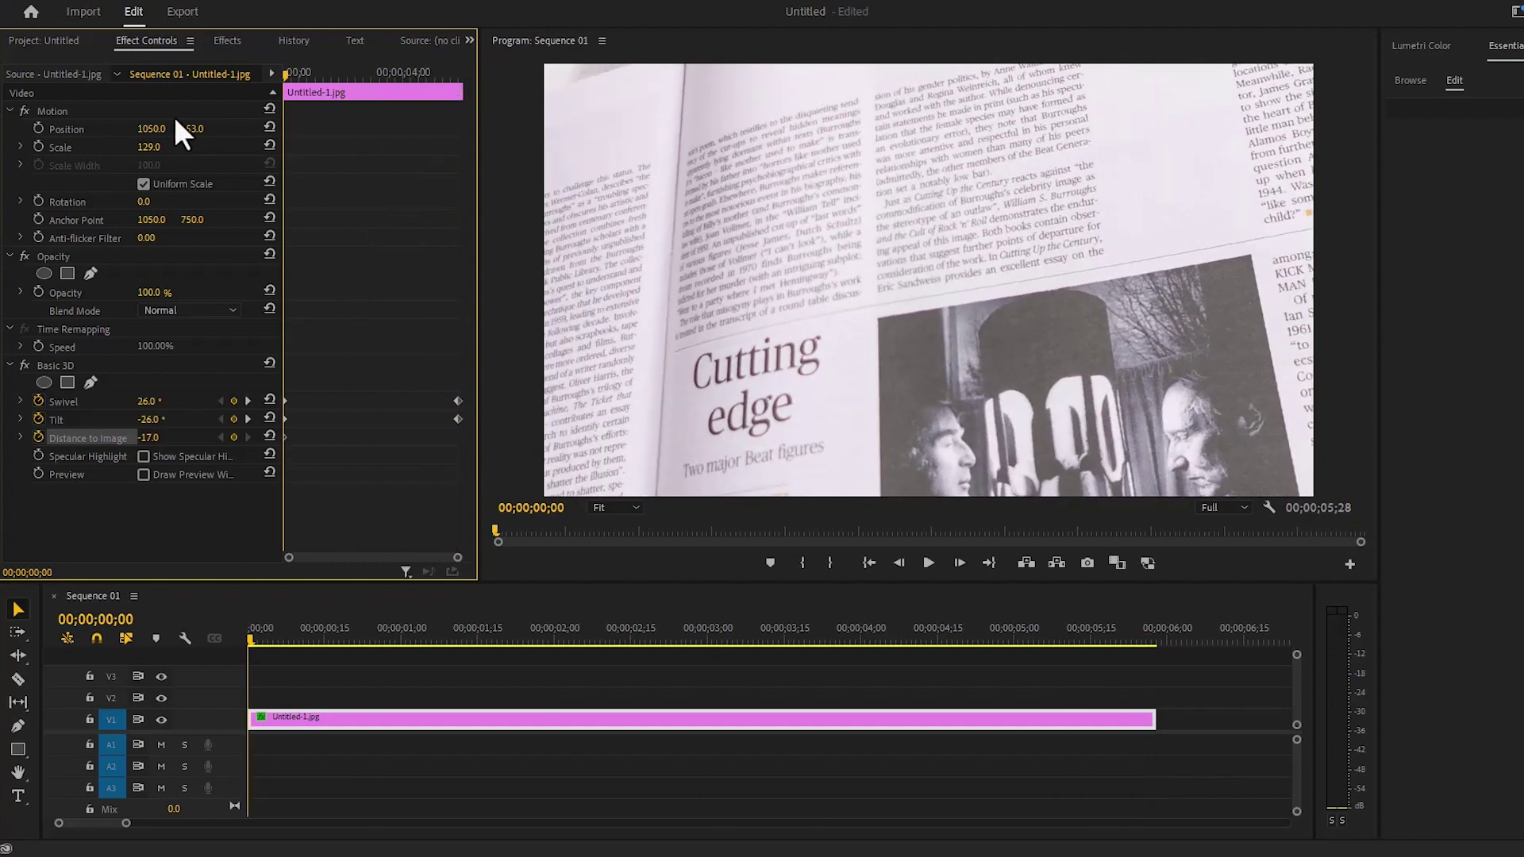
left_click(37, 128)
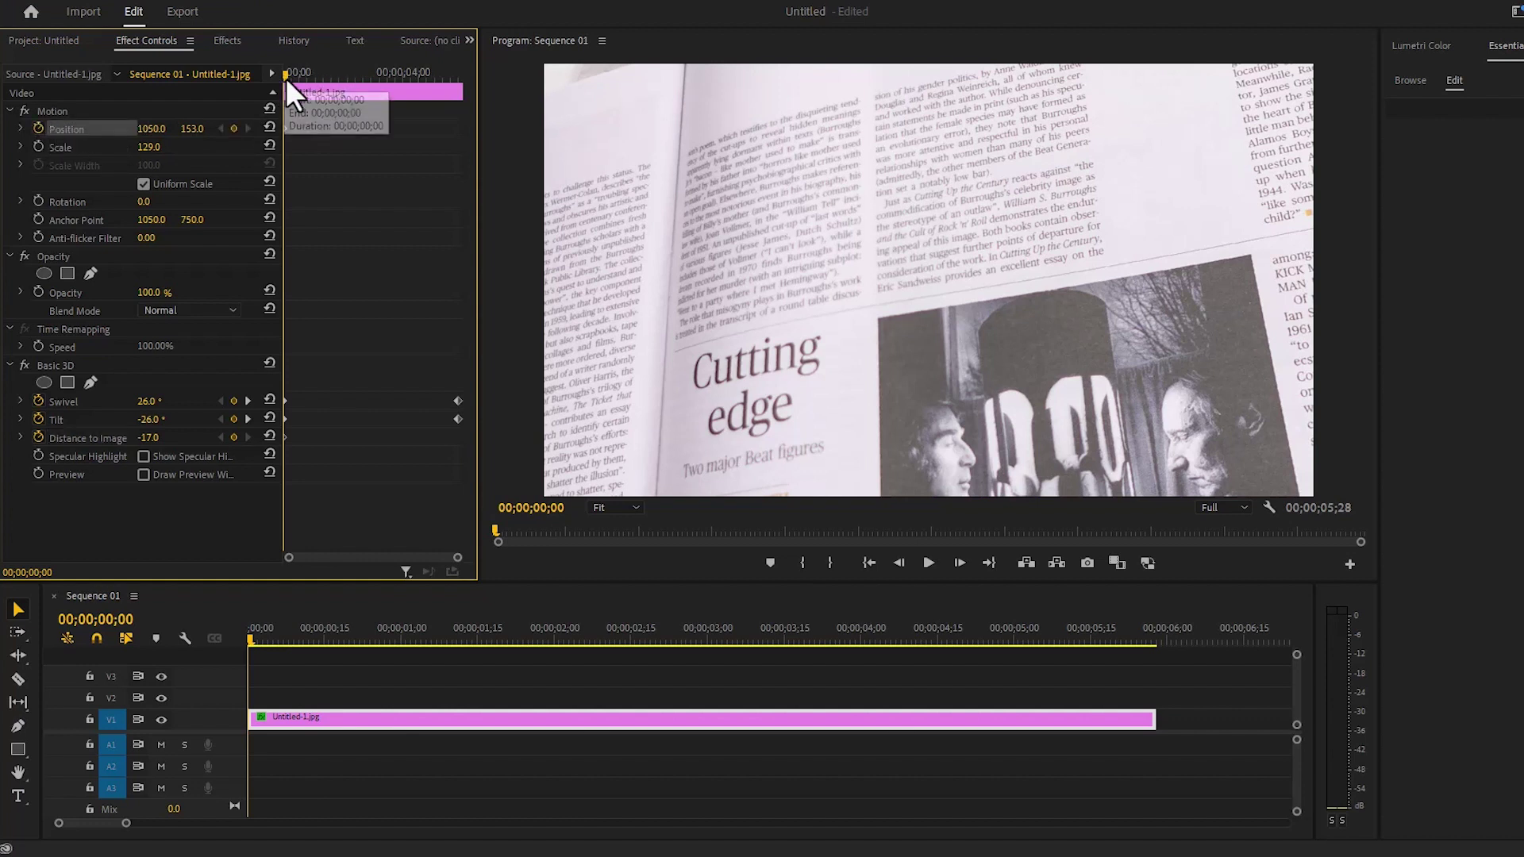
left_click_drag(288, 78, 462, 101)
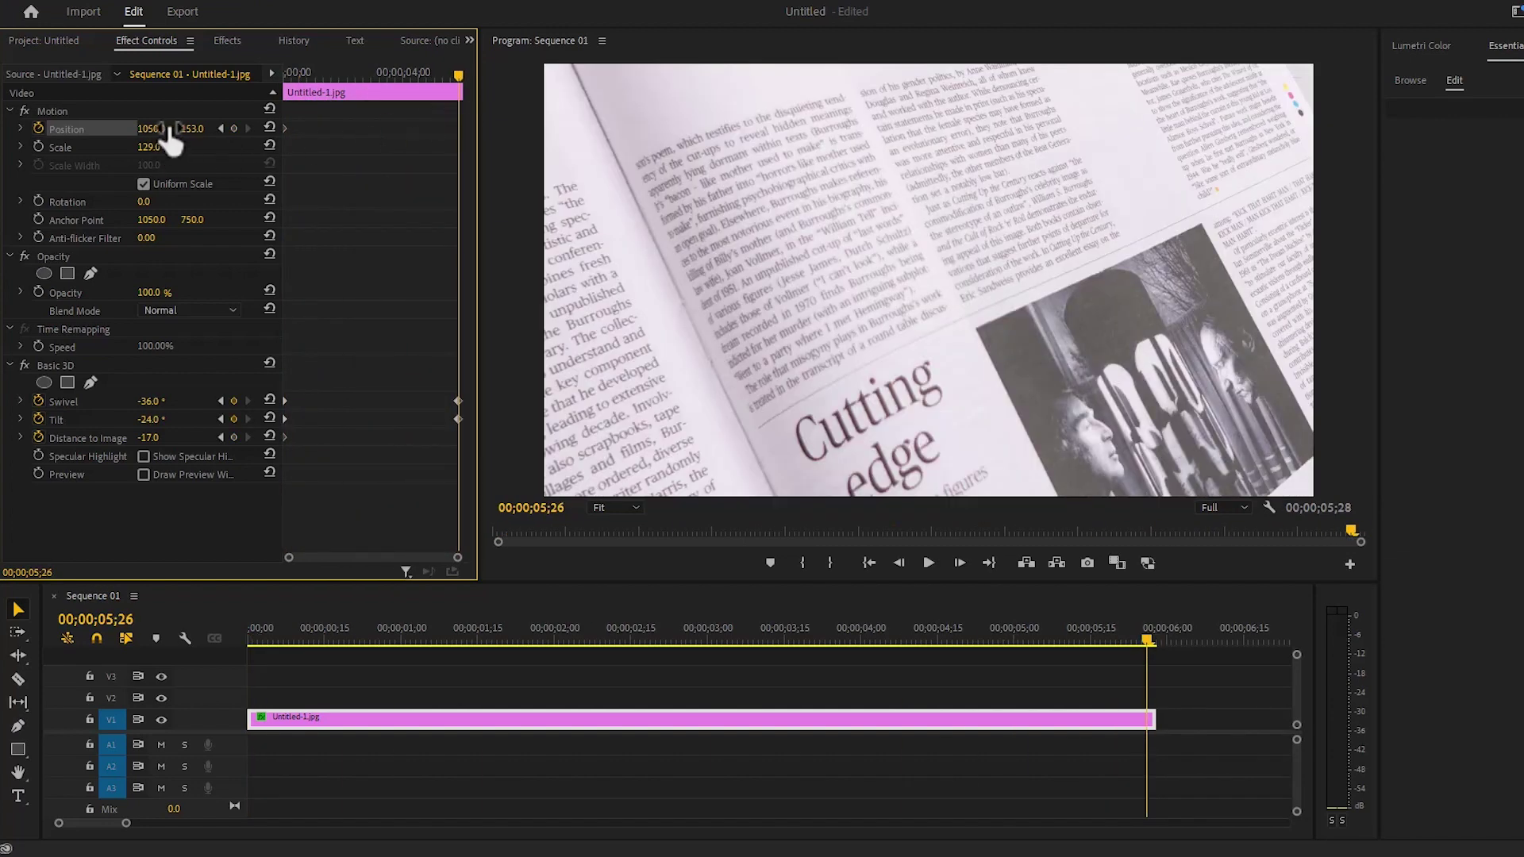
Step: Set the ending Position to 806.0, -40.0 and Distance to Image to -37.0
left_click_drag(151, 128, 84, 129)
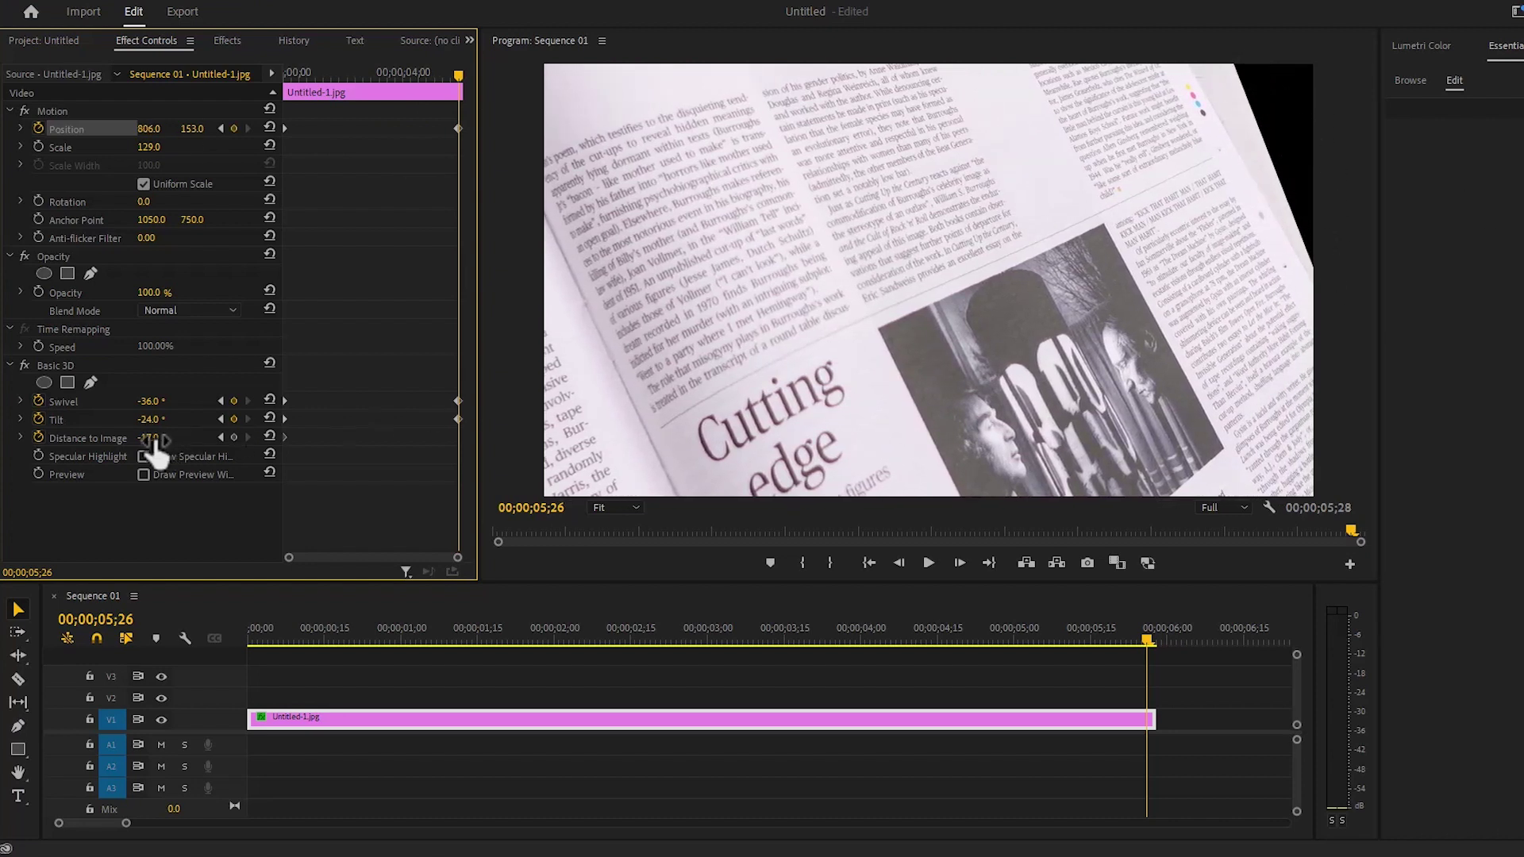
left_click_drag(156, 443, 127, 443)
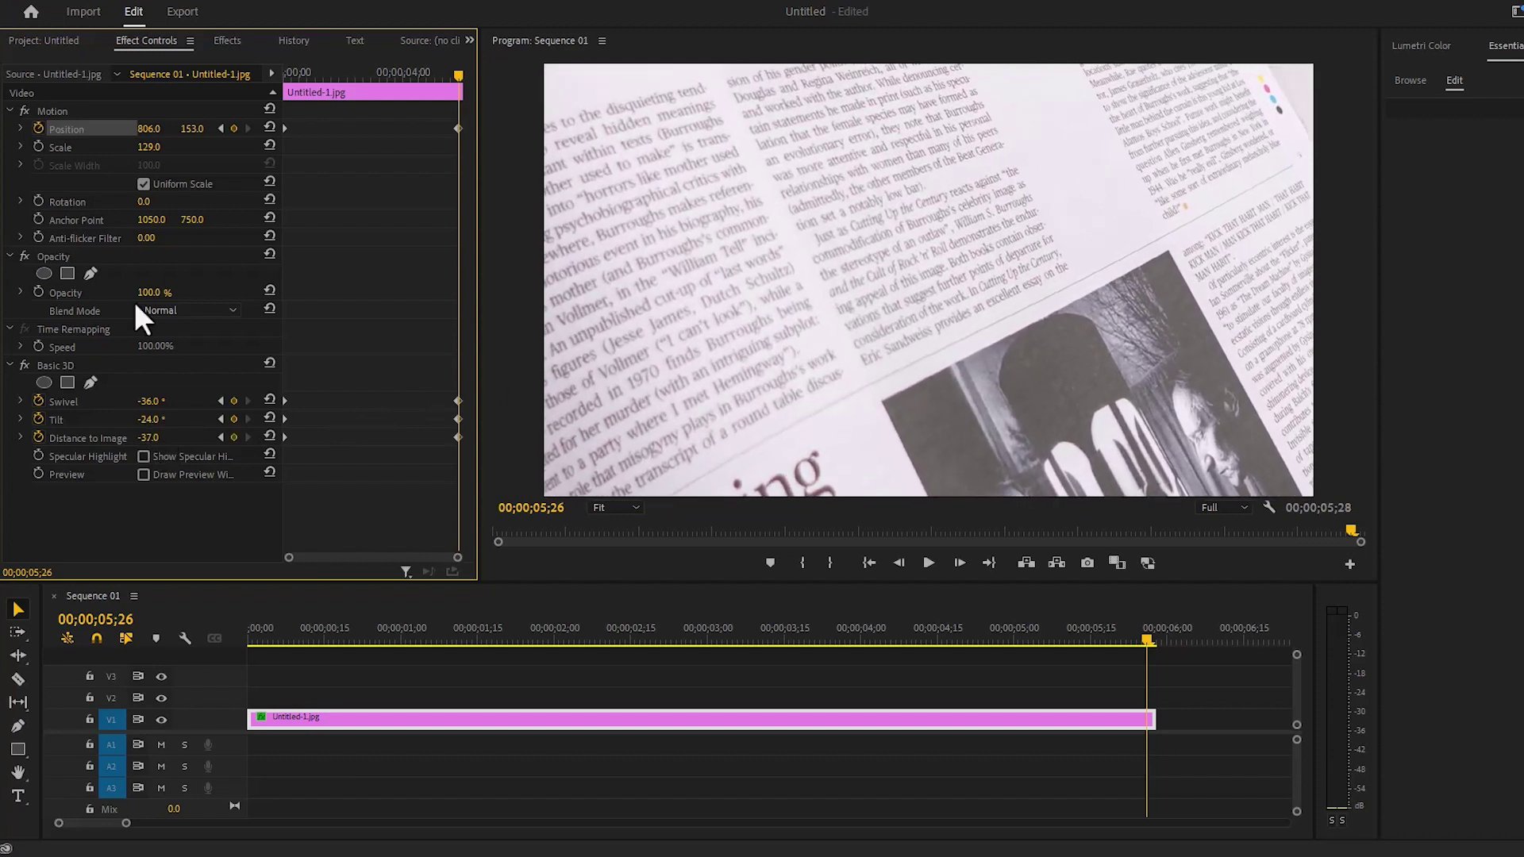
left_click_drag(199, 134, 159, 134)
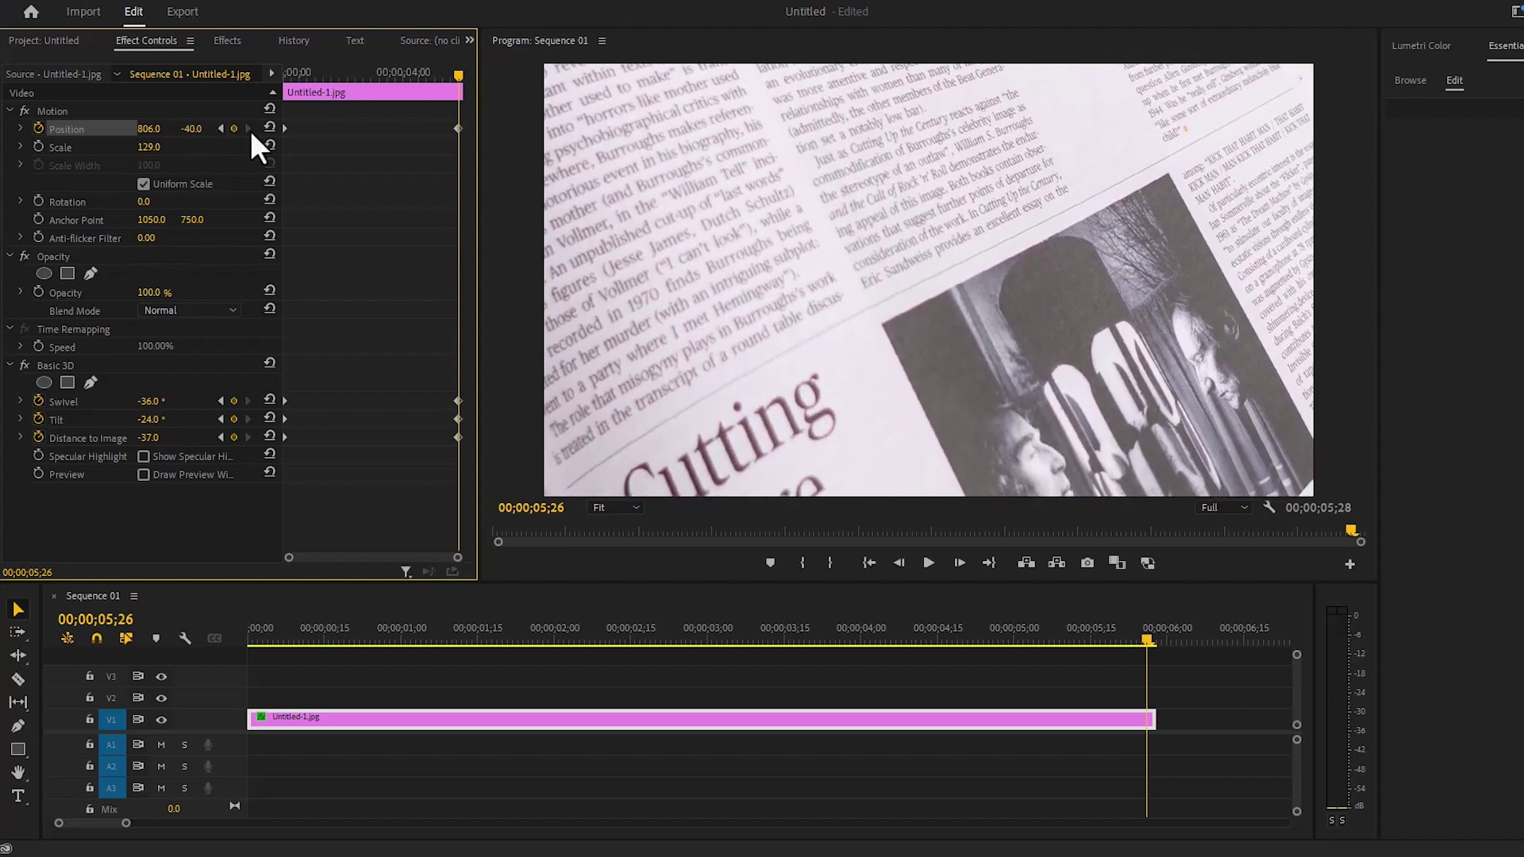
Step: Slide all ending keyframes to the clip's last frame and play back the animation
left_click_drag(444, 112, 468, 456)
left_click_drag(451, 555, 374, 555)
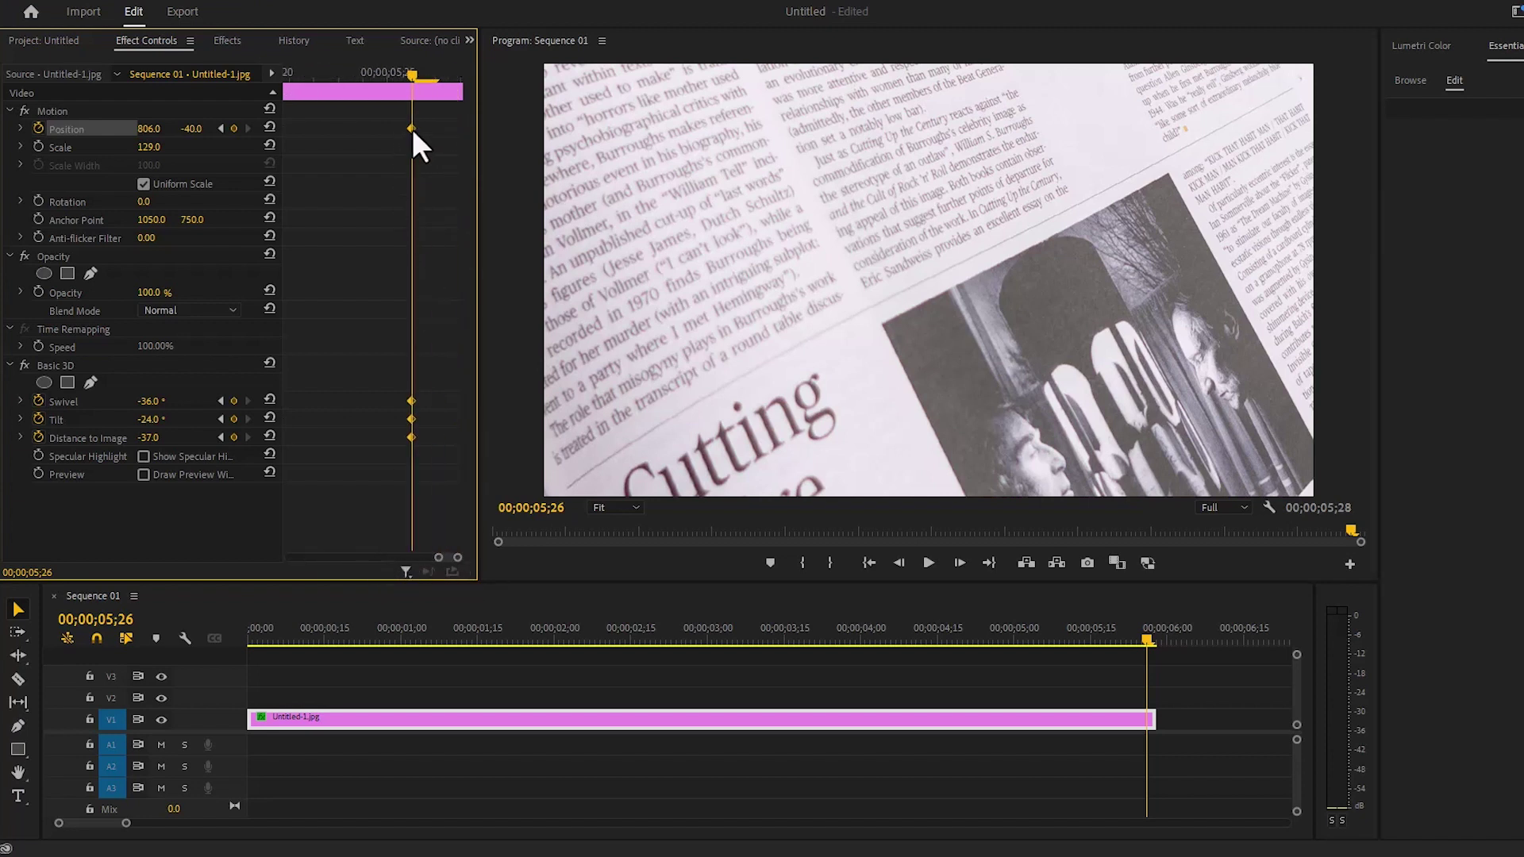
left_click_drag(412, 129, 464, 137)
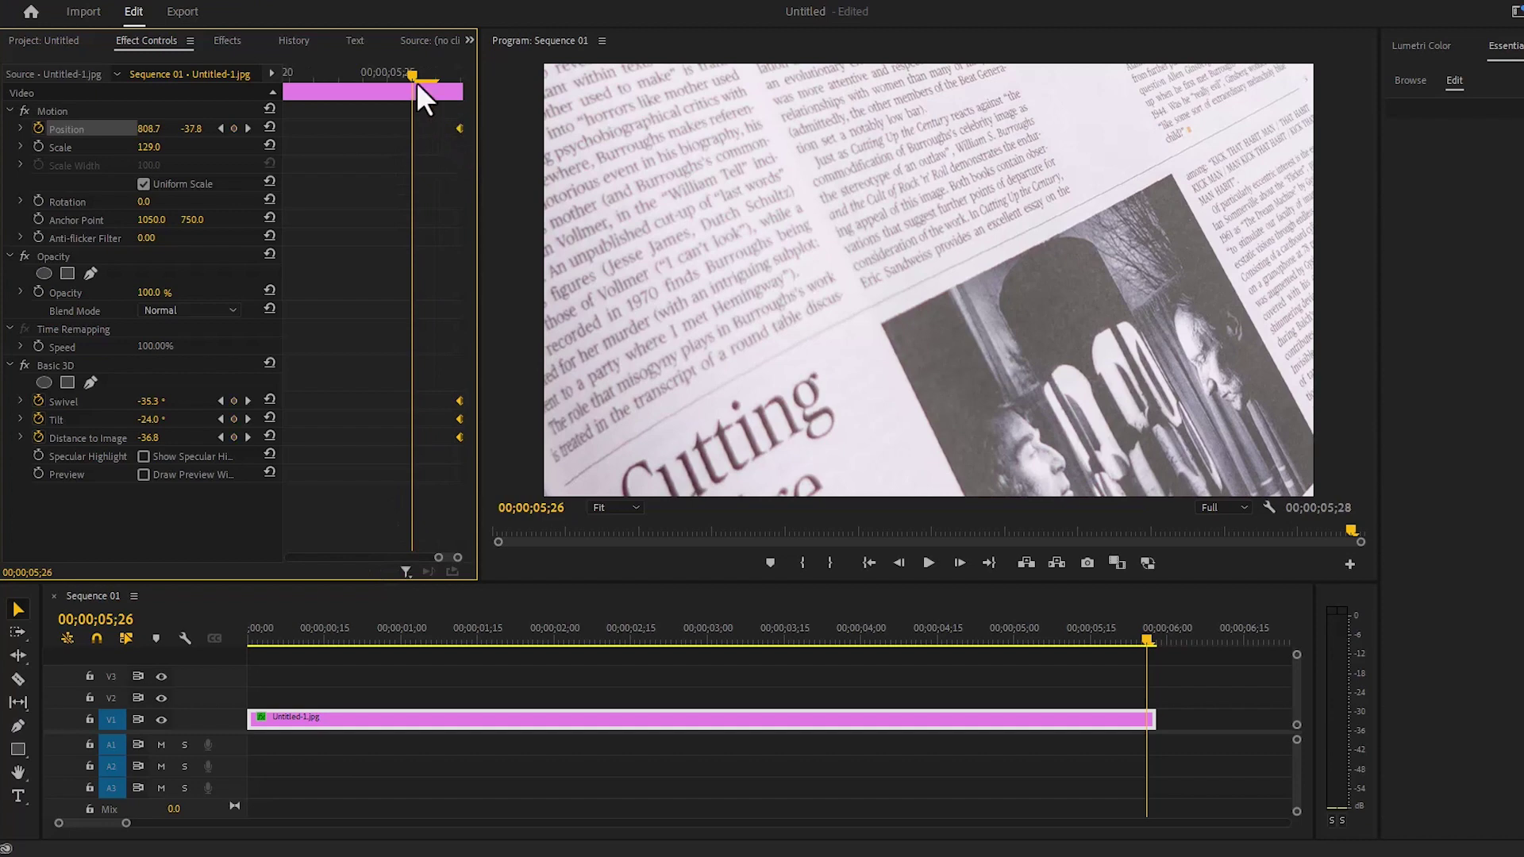
left_click_drag(415, 82, 457, 82)
left_click(928, 562)
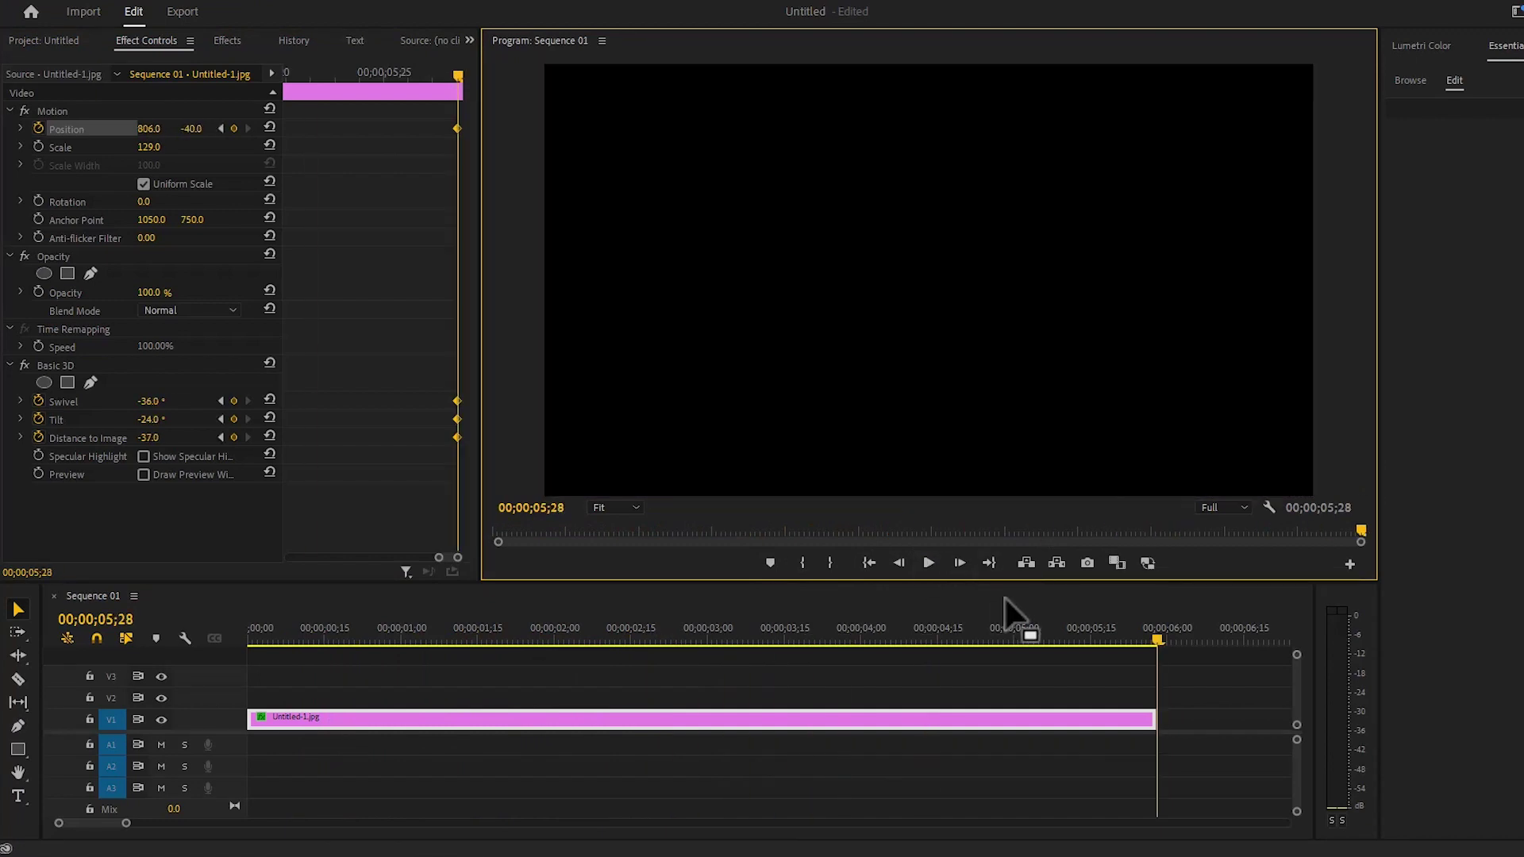
left_click_drag(1153, 643, 232, 633)
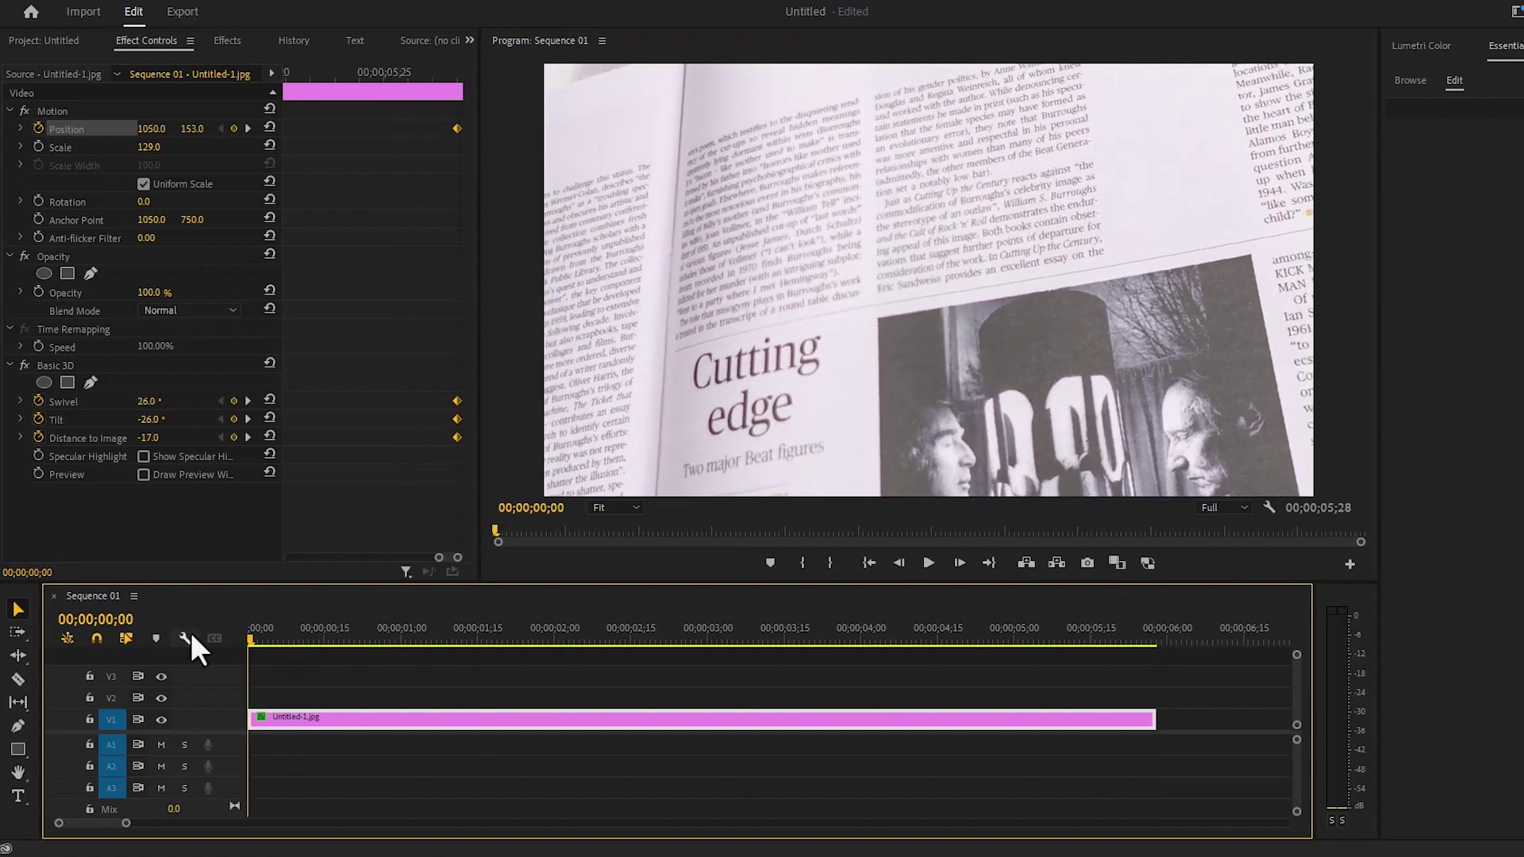
Step: Search Effects for 'gau' and apply Gaussian Blur to the newspaper clip
left_click(227, 41)
left_click(174, 64)
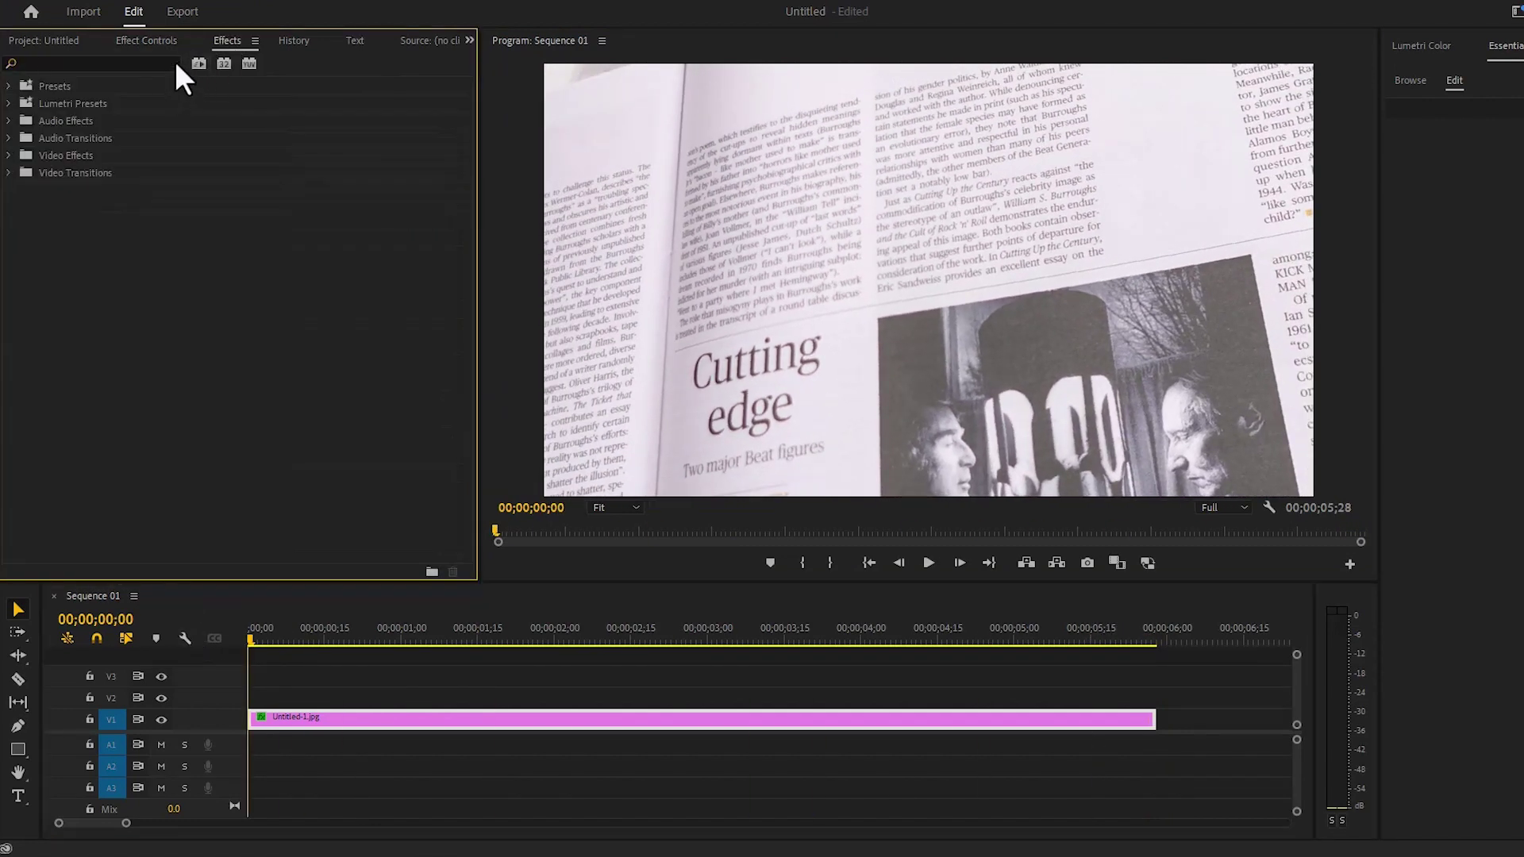
type("gau")
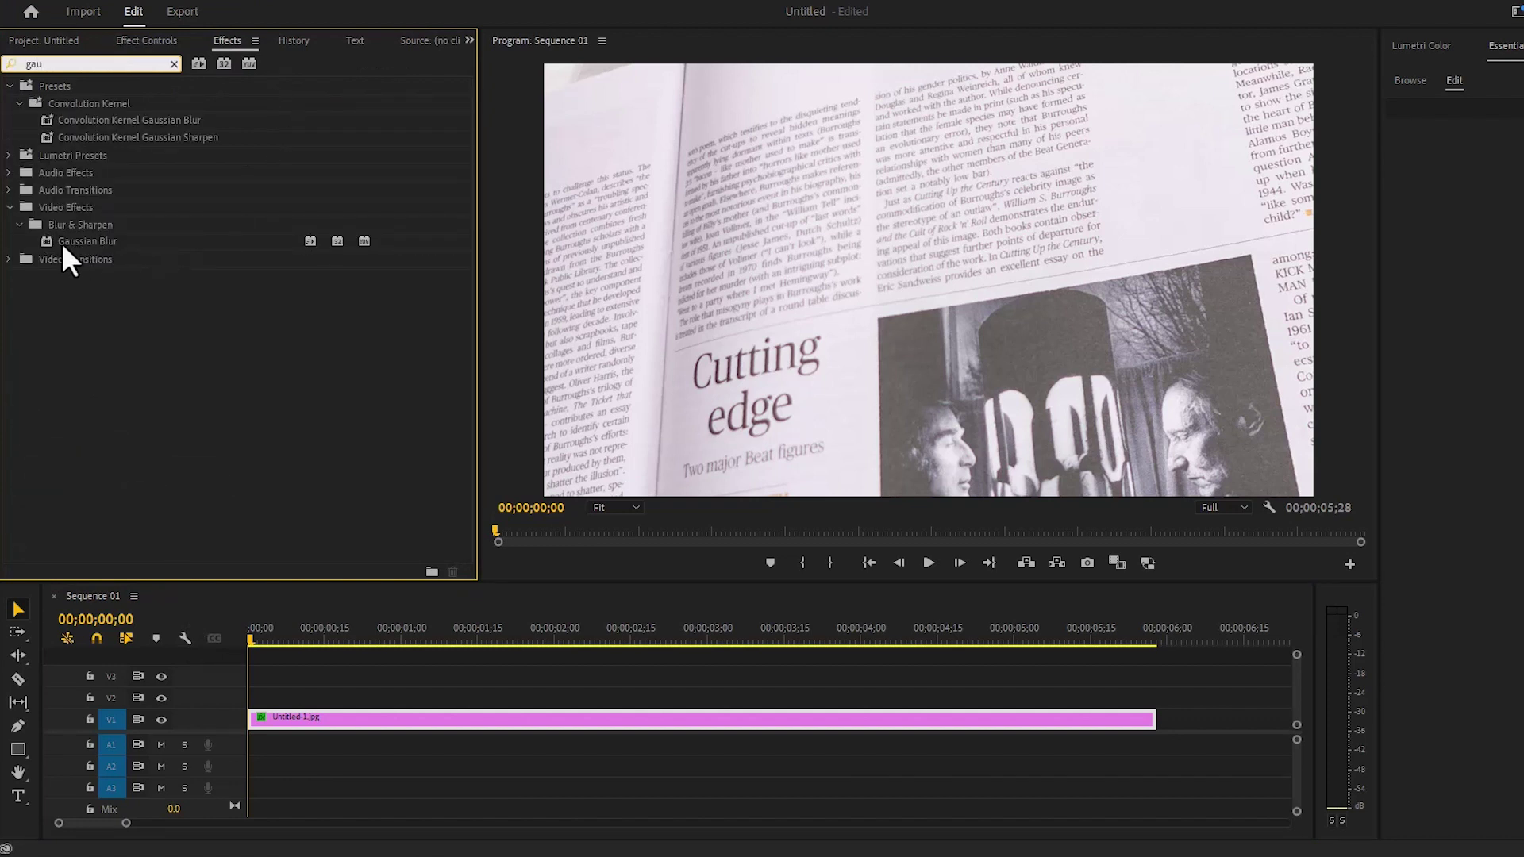
left_click_drag(97, 242, 384, 723)
Step: Move Gaussian Blur above Basic 3D and set its Blurriness to 8
left_click(133, 37)
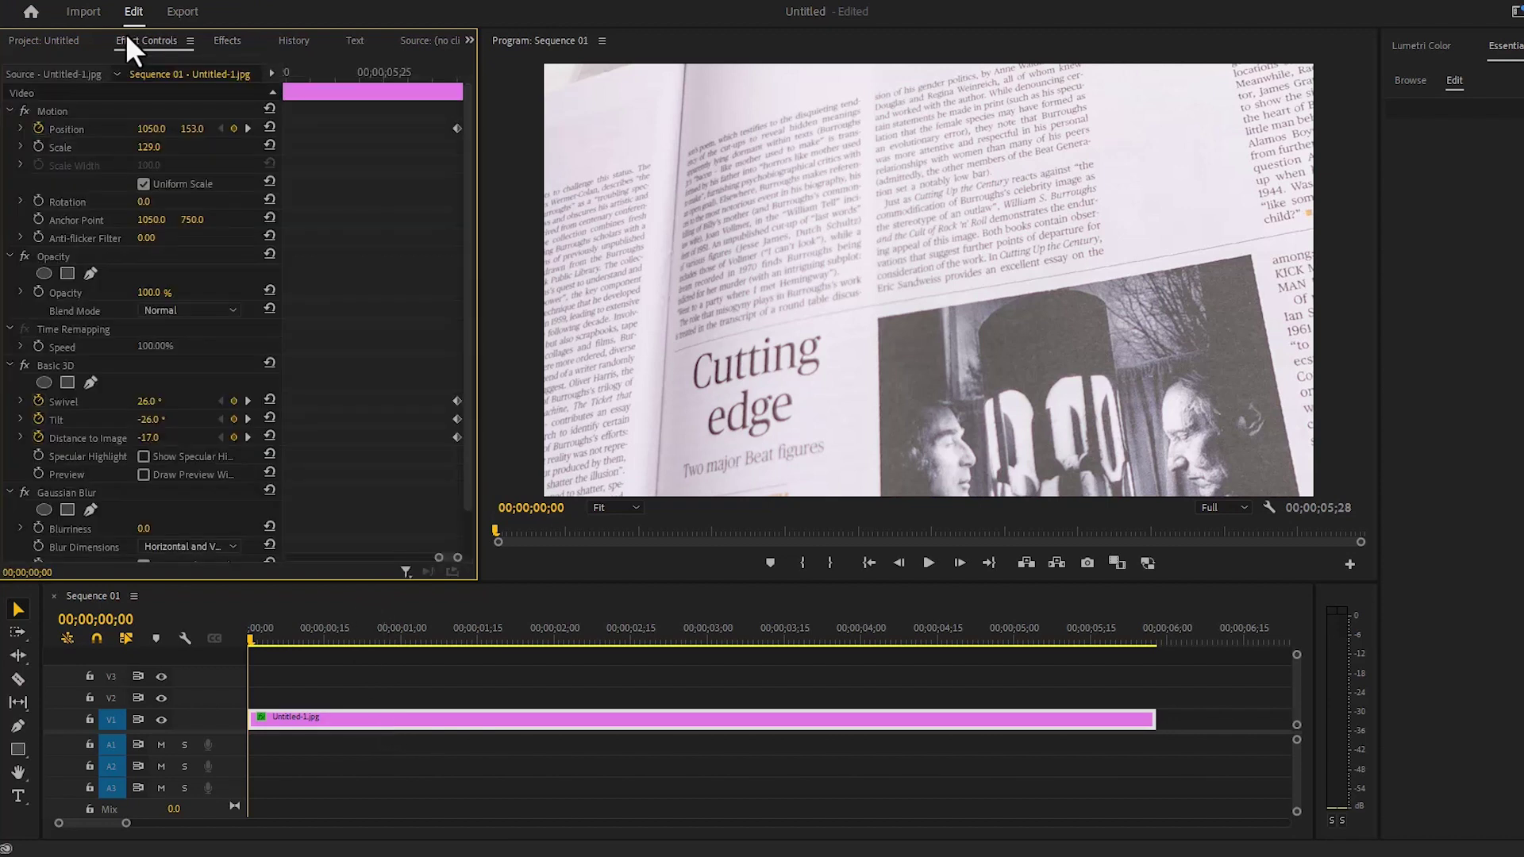
scroll(139, 261, "down", 2)
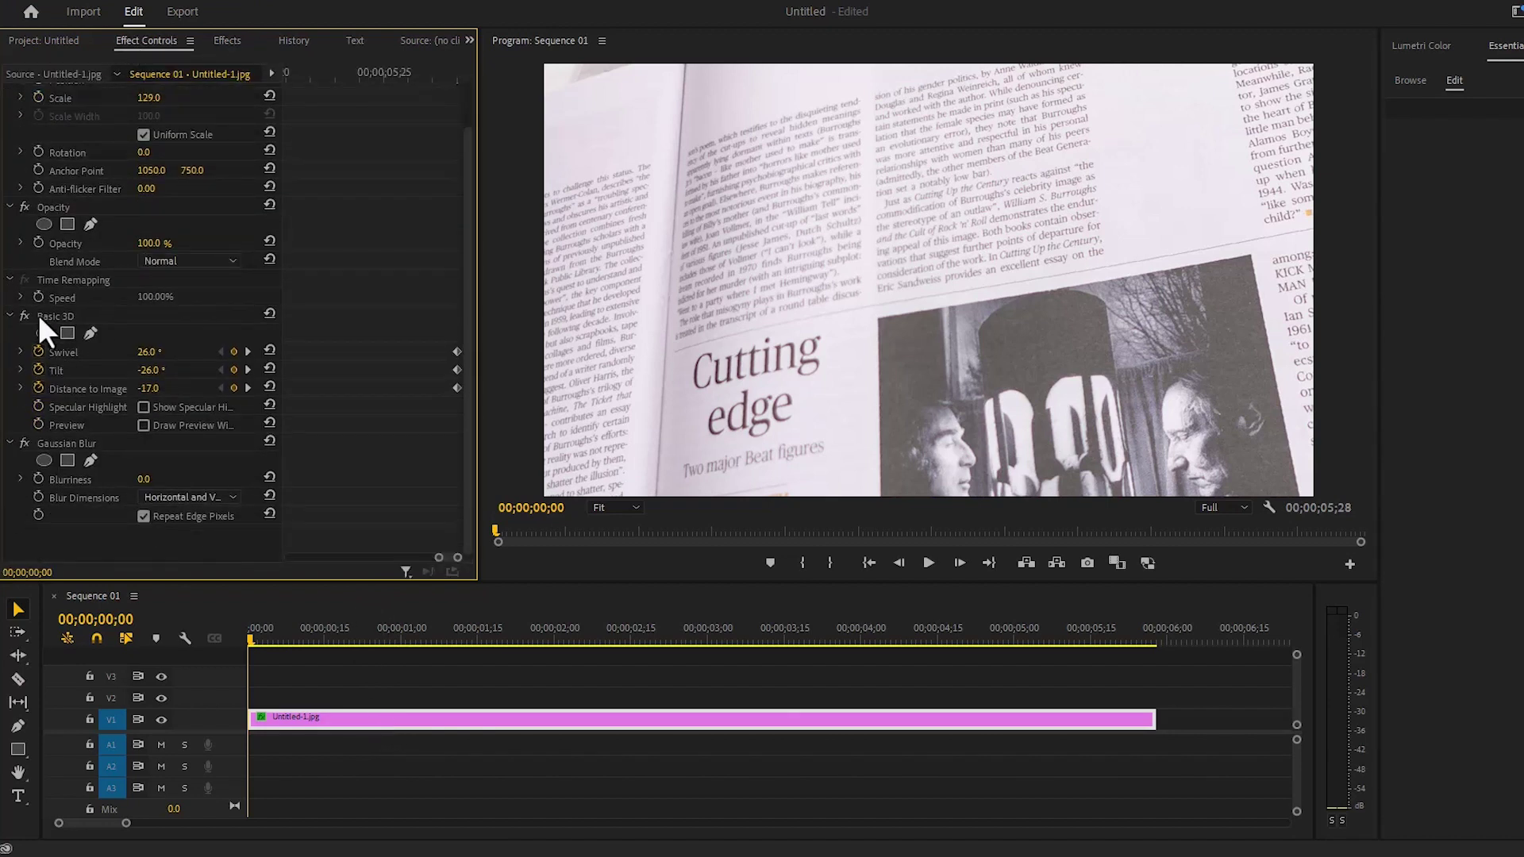
left_click_drag(83, 440, 75, 315)
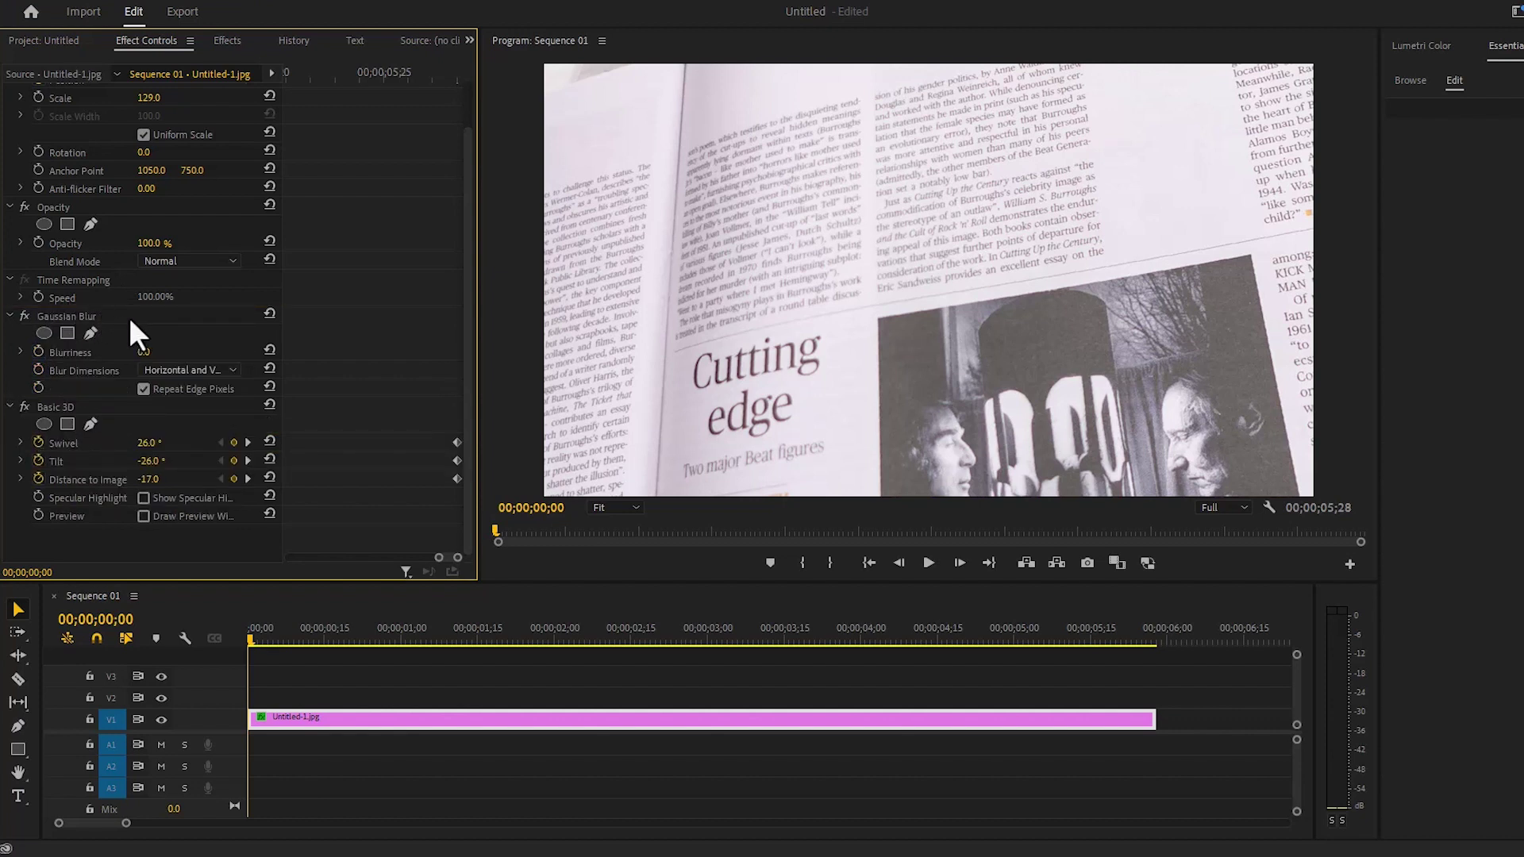
left_click(149, 352)
type("8")
key("Return")
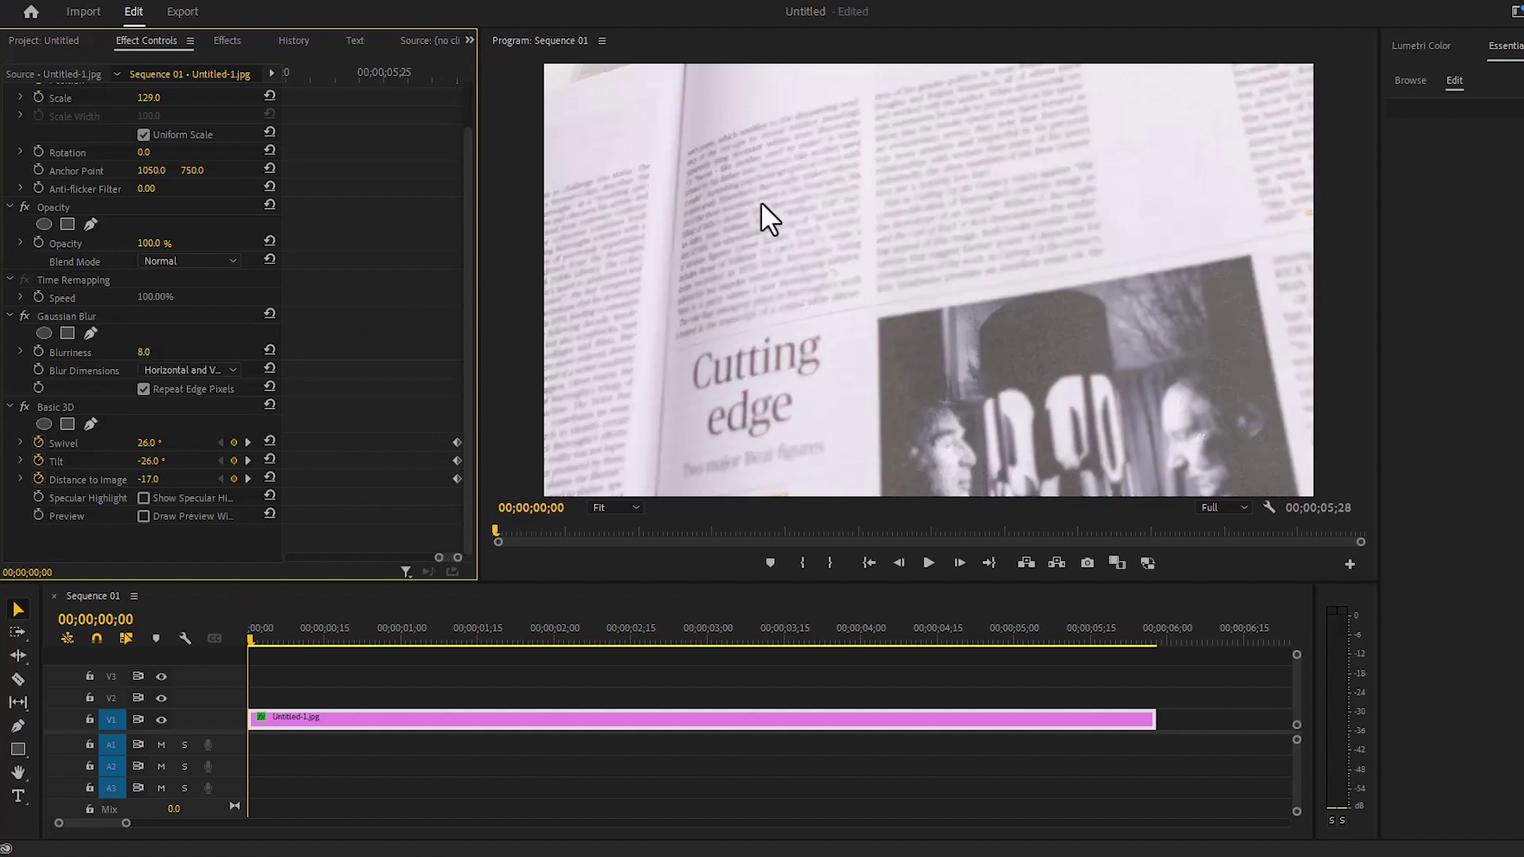
Step: Add an inverted ellipse mask to Gaussian Blur over the Cutting edge headline
left_click(43, 333)
left_click(920, 262)
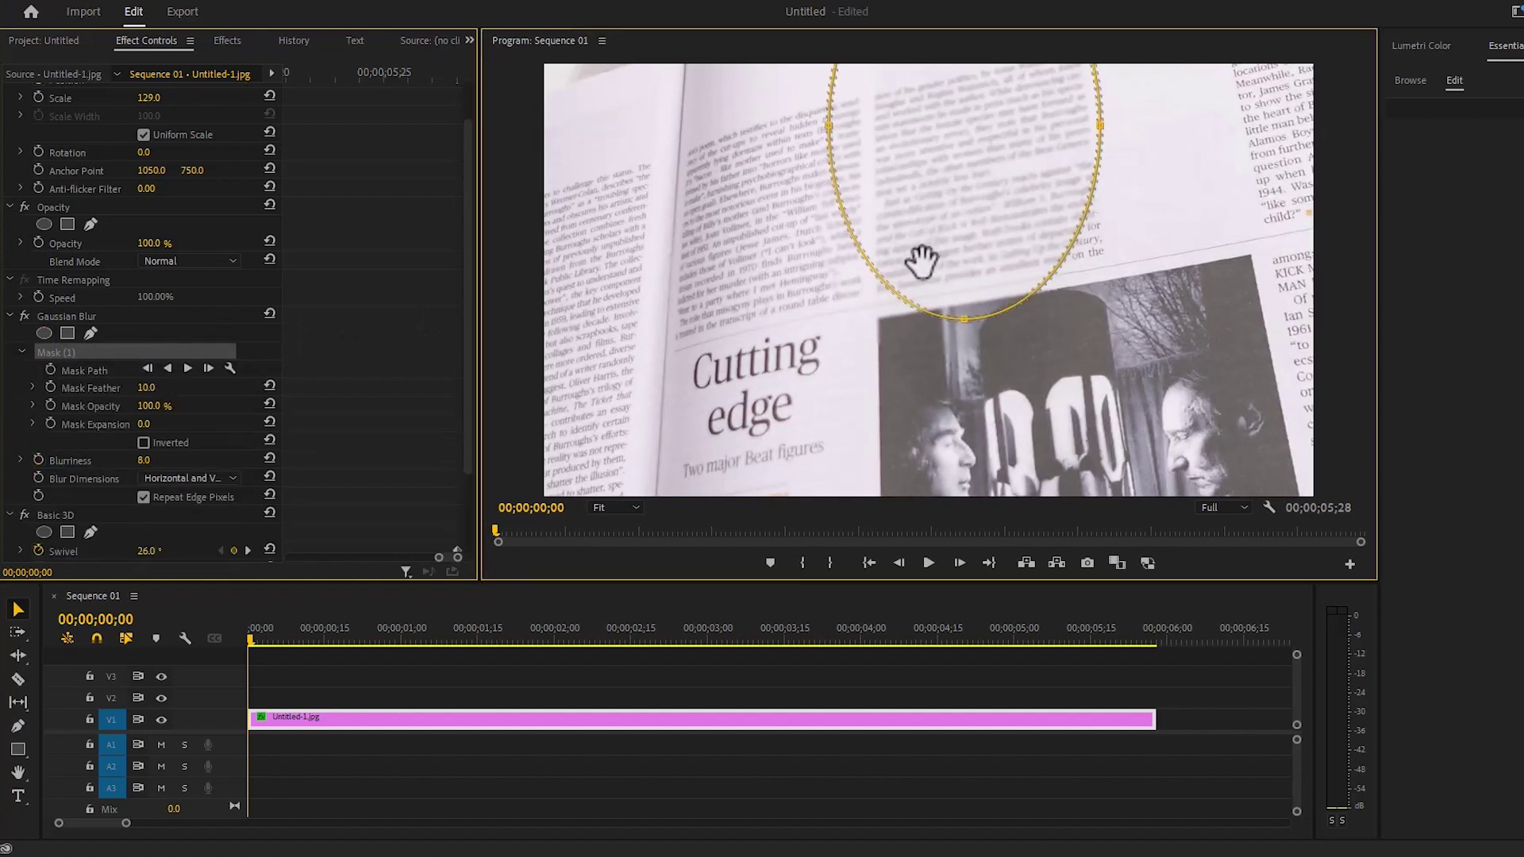
left_click_drag(921, 262, 905, 354)
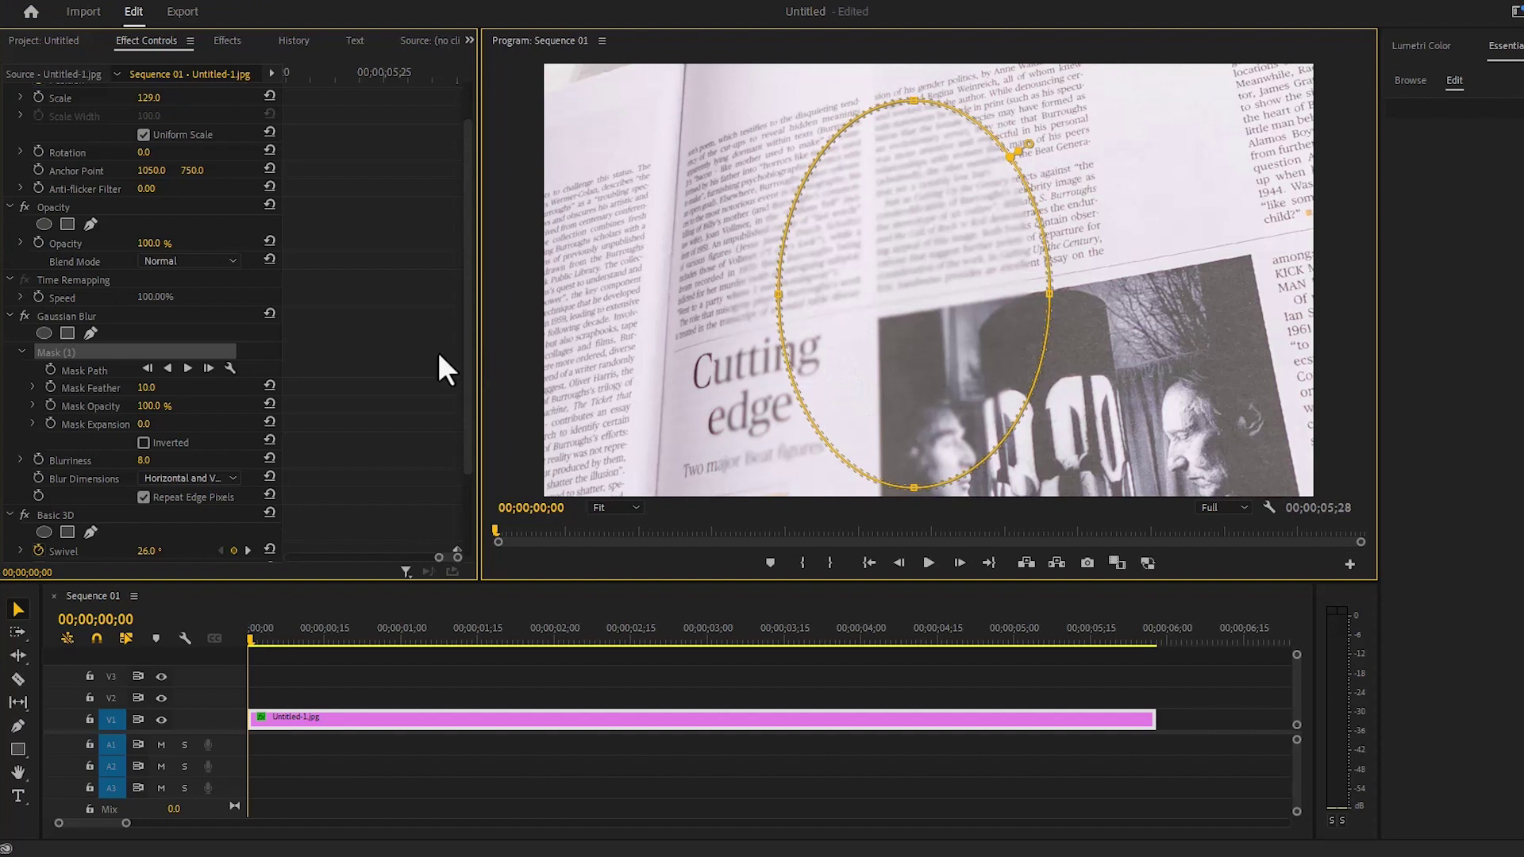
left_click(144, 442)
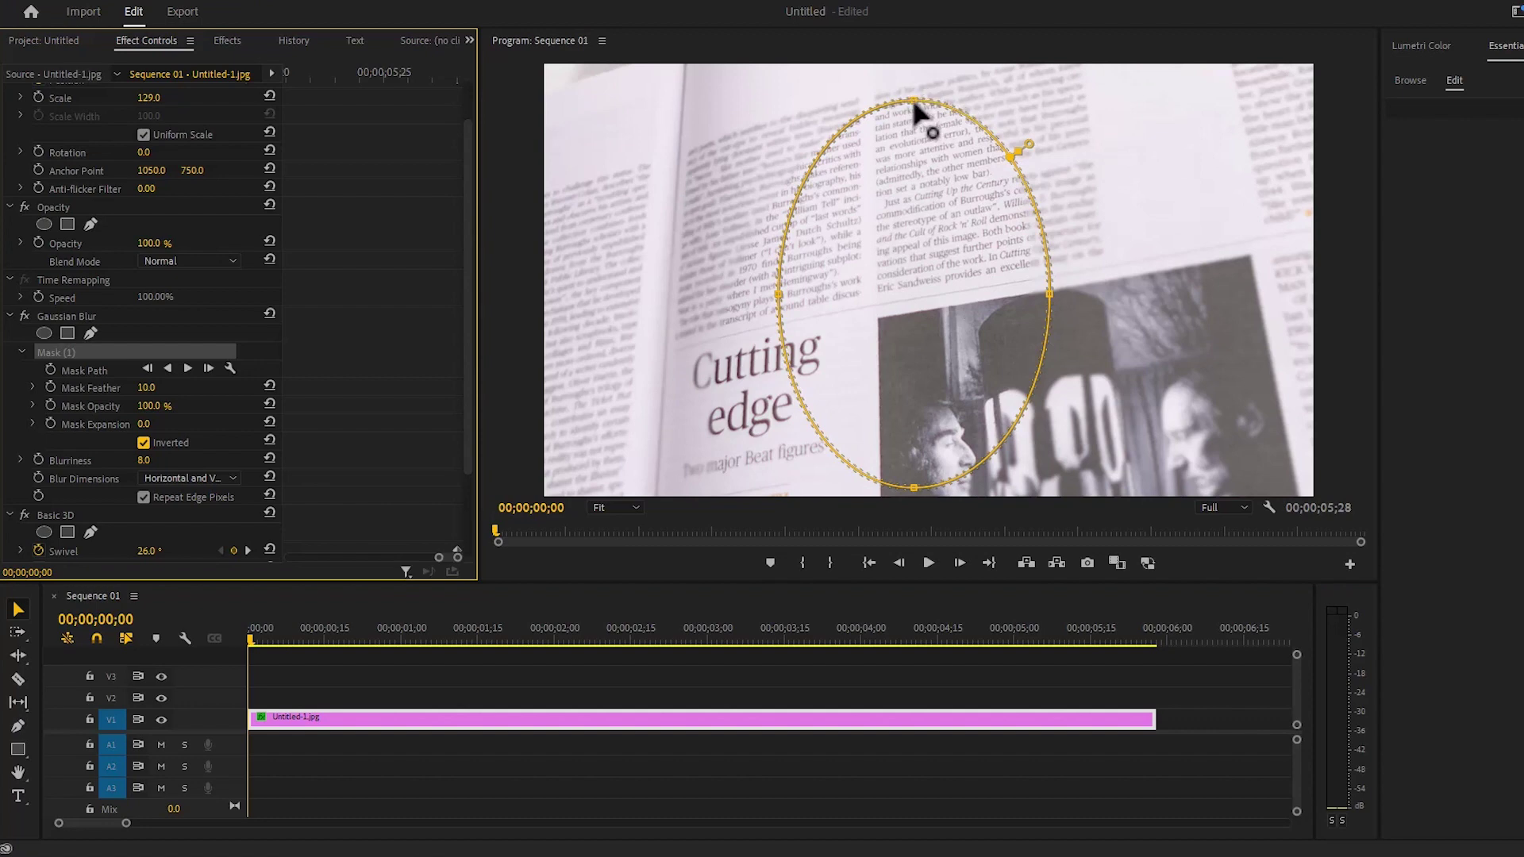
Step: Reshape the mask into a circle over the article and set Mask Feather to 100
left_click_drag(912, 102, 1009, 75)
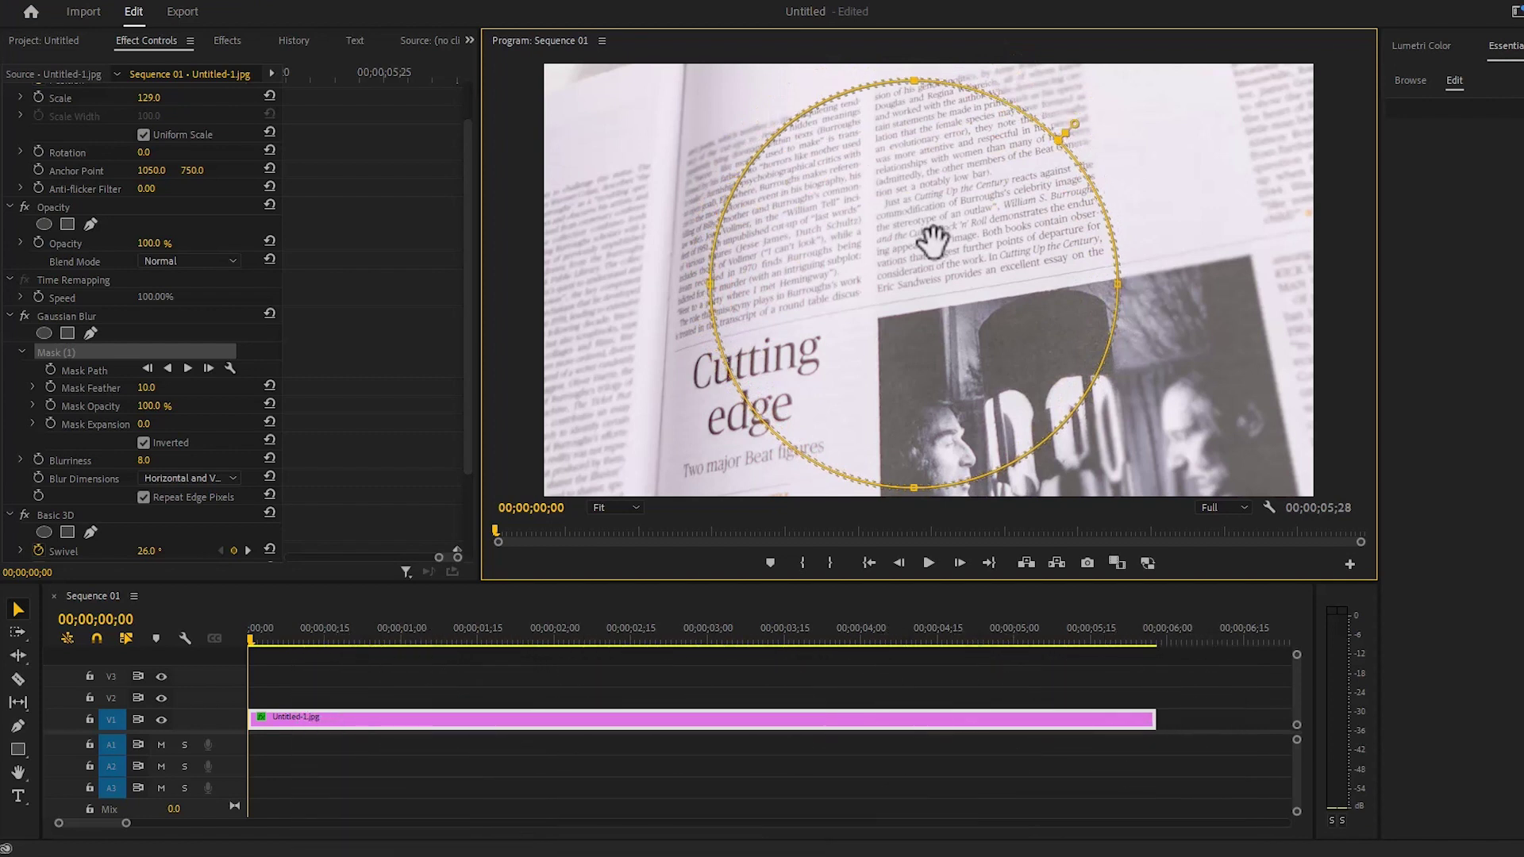
left_click_drag(939, 239, 930, 233)
left_click(149, 389)
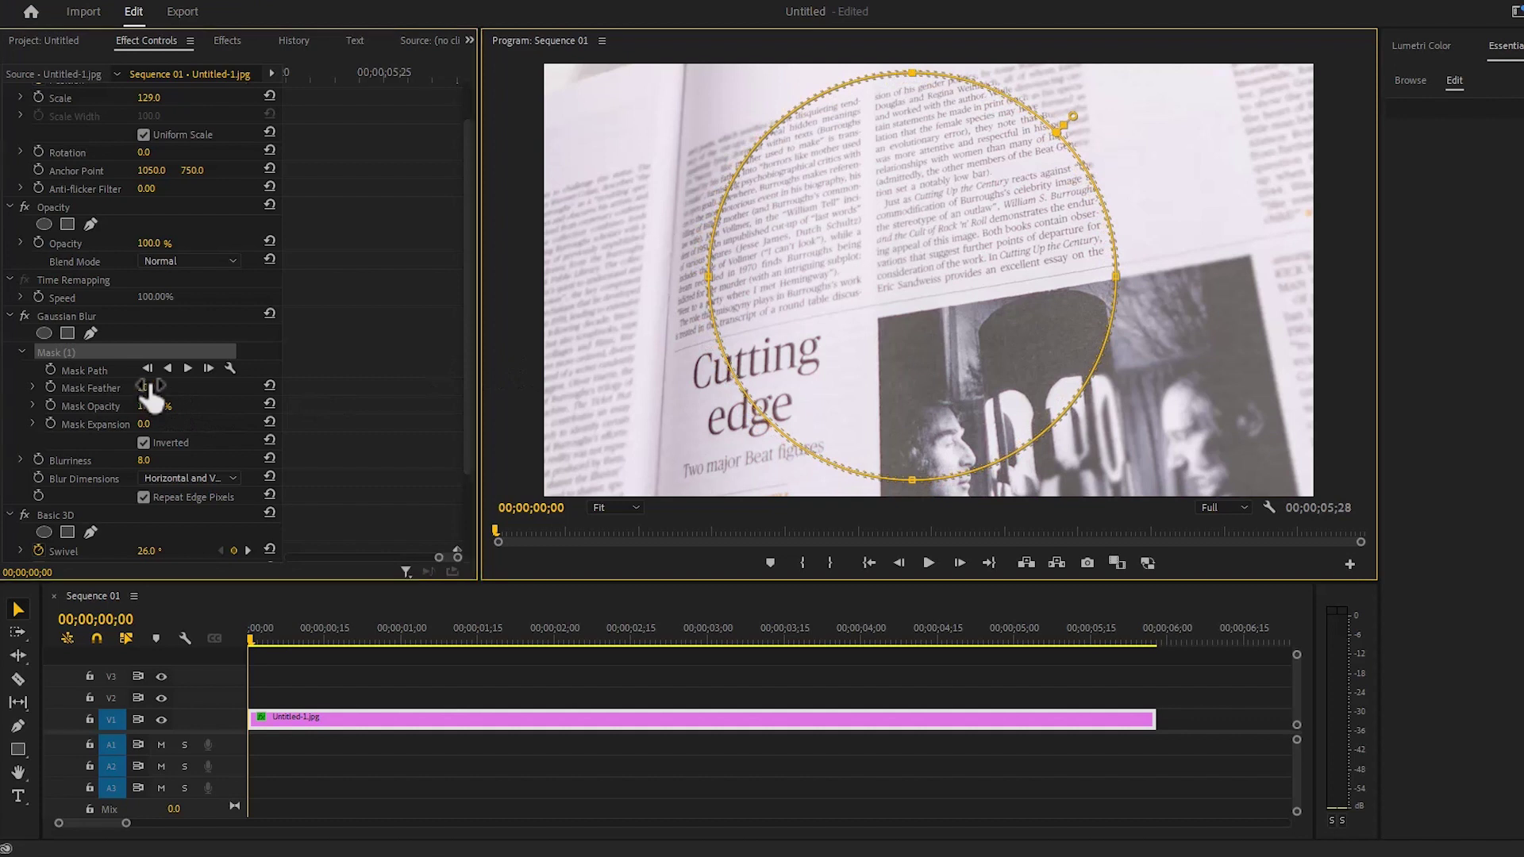
type("100")
key("Return")
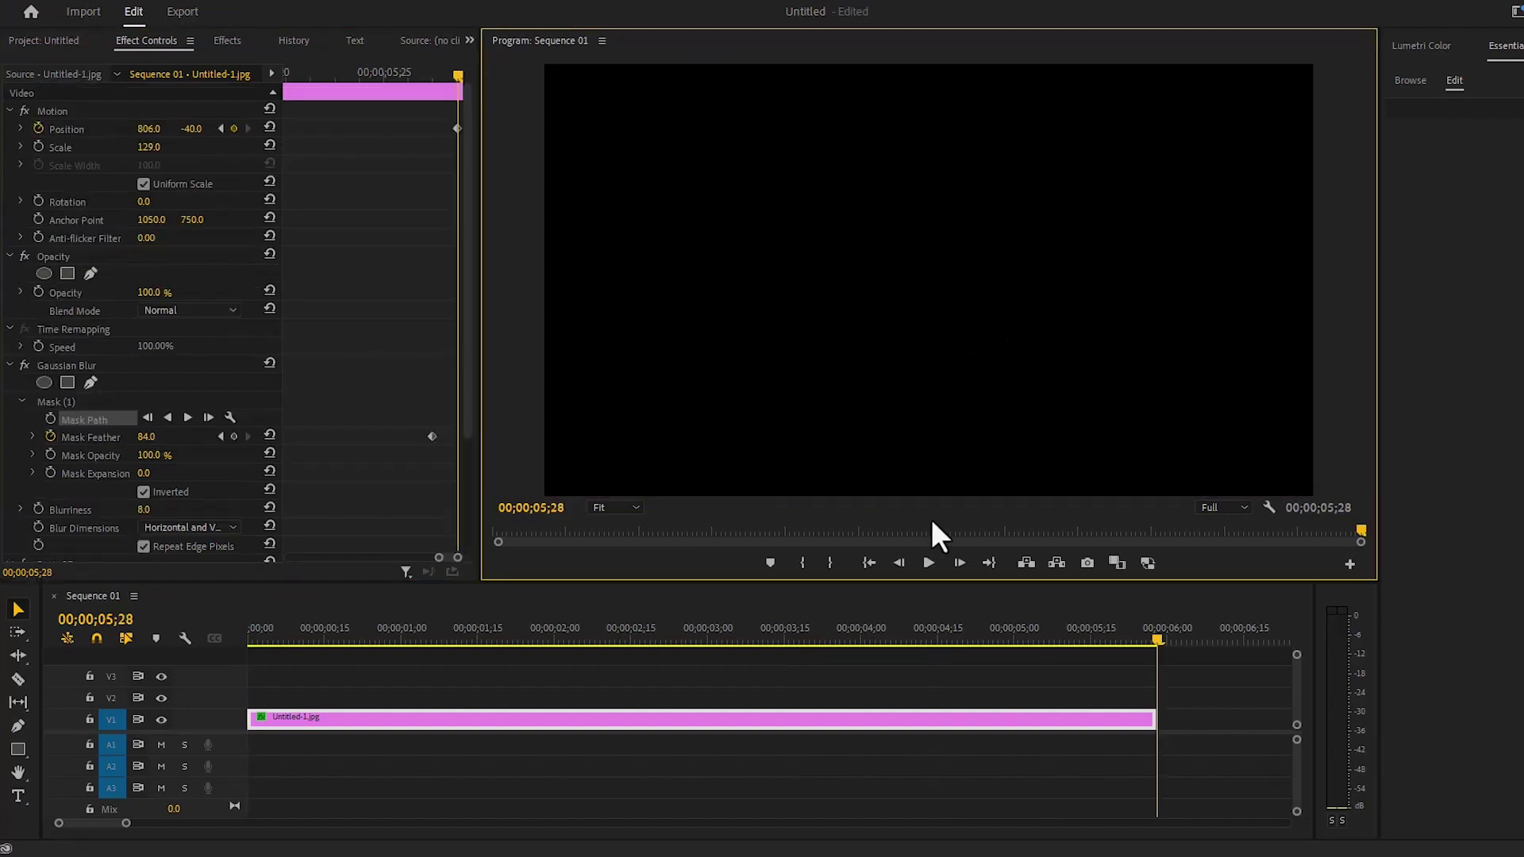
left_click(922, 566)
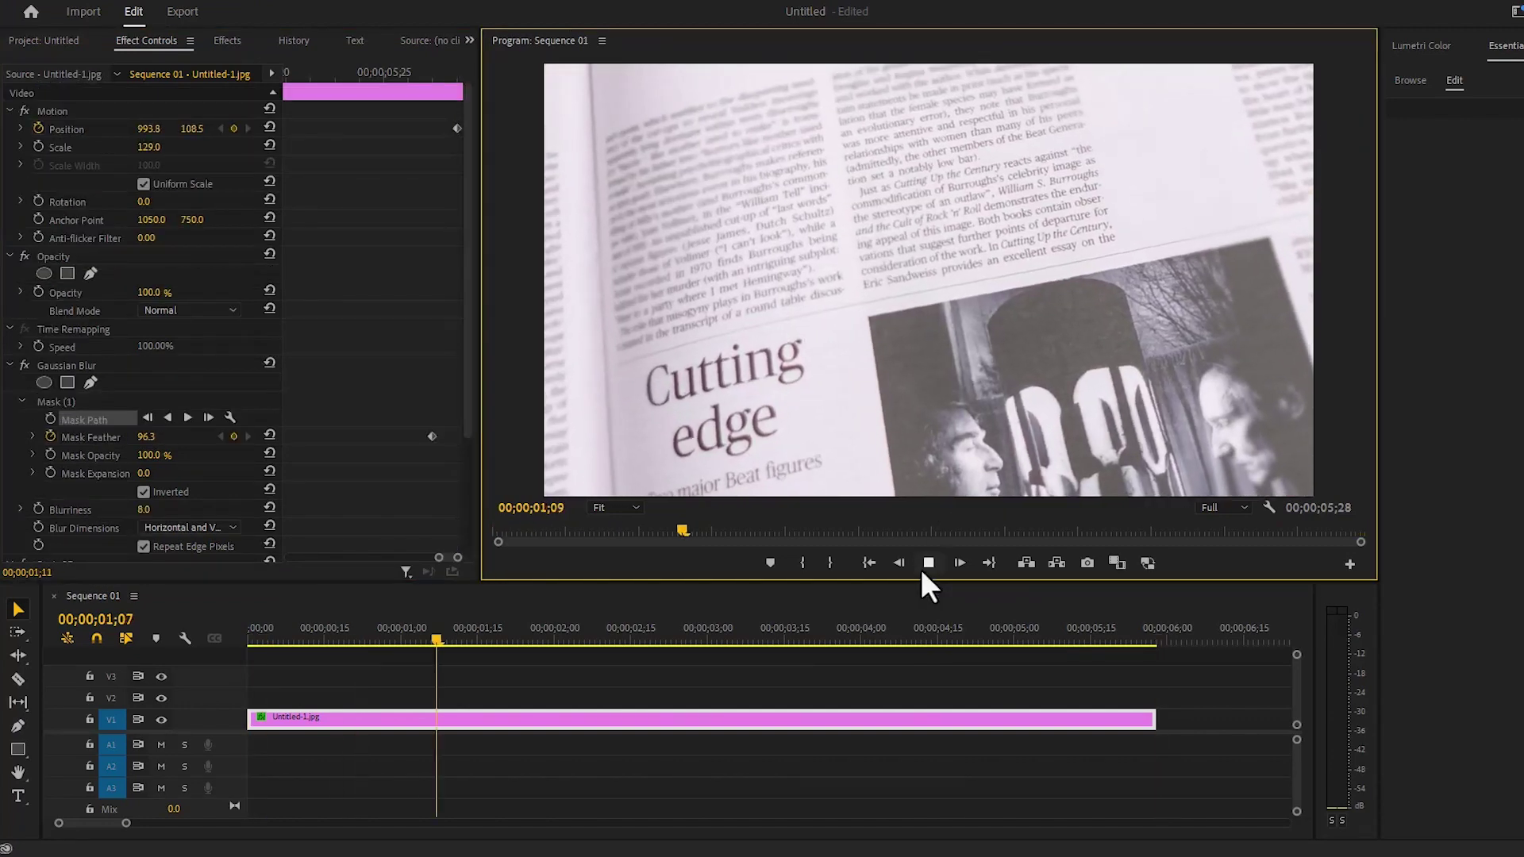